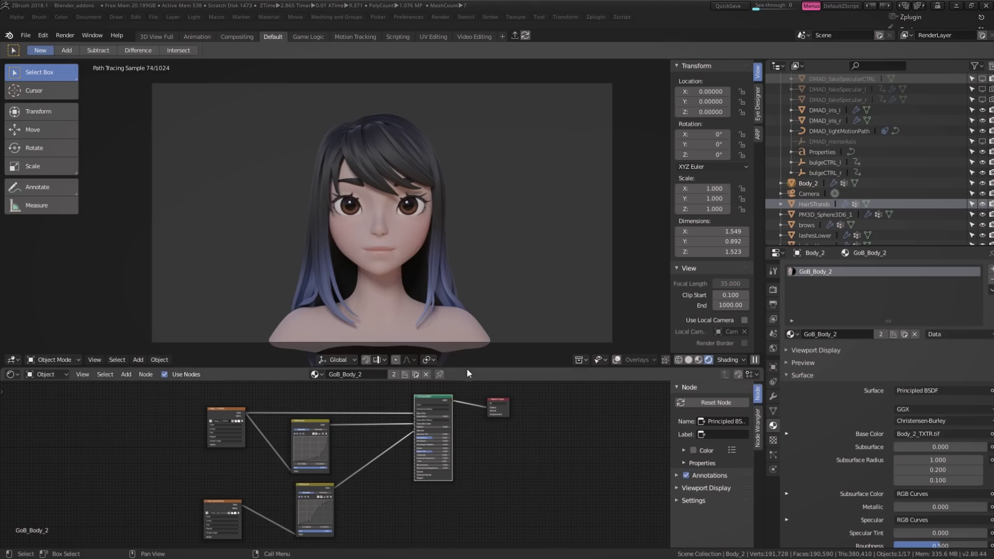
Enlarge the node editor below the viewport and zoom into the skin material's nodes.
{"action": "left_click_drag", "start_coordinate": [466, 368], "coordinate": [467, 322]}
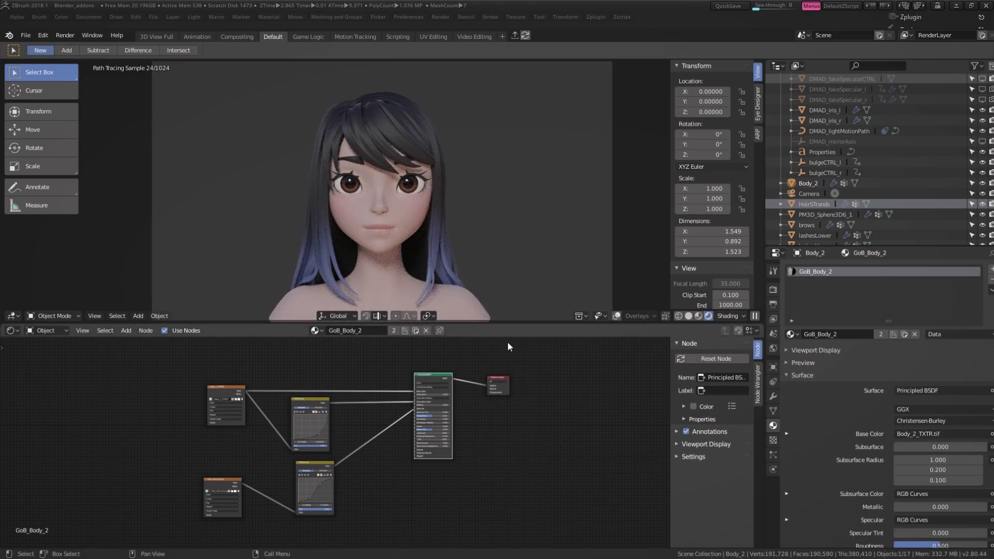
{"action": "left_click_drag", "start_coordinate": [510, 324], "coordinate": [510, 309]}
{"action": "scroll", "coordinate": [512, 430], "scroll_direction": "up", "scroll_amount": 1}
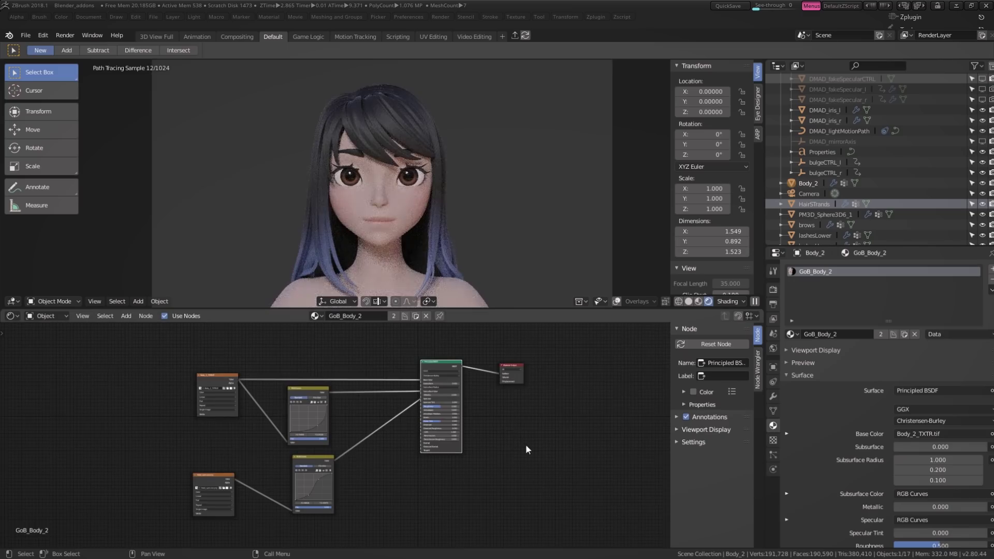
{"action": "scroll", "coordinate": [405, 482], "scroll_direction": "up", "scroll_amount": 1}
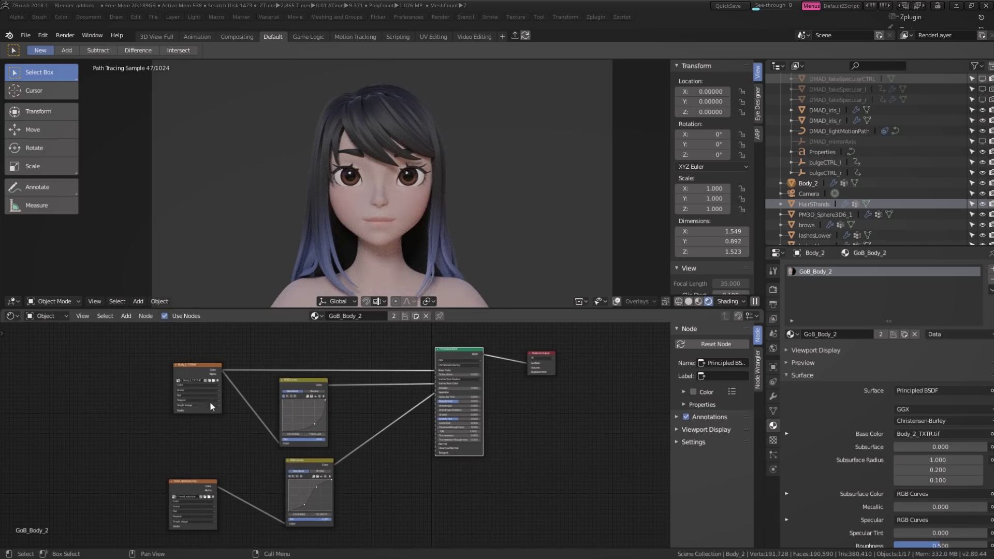
Preview the skin texture, both RGB Curves outputs and the specular image, ending on Principled BSDF.
{"action": "left_click", "coordinate": [197, 369], "text": "ctrl+shift"}
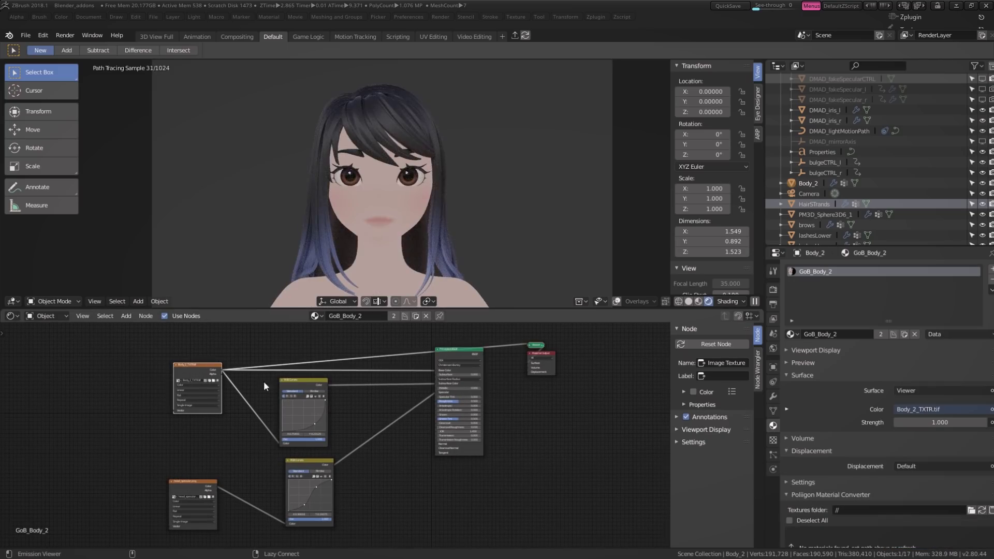
{"action": "left_click", "coordinate": [298, 385], "text": "ctrl+shift"}
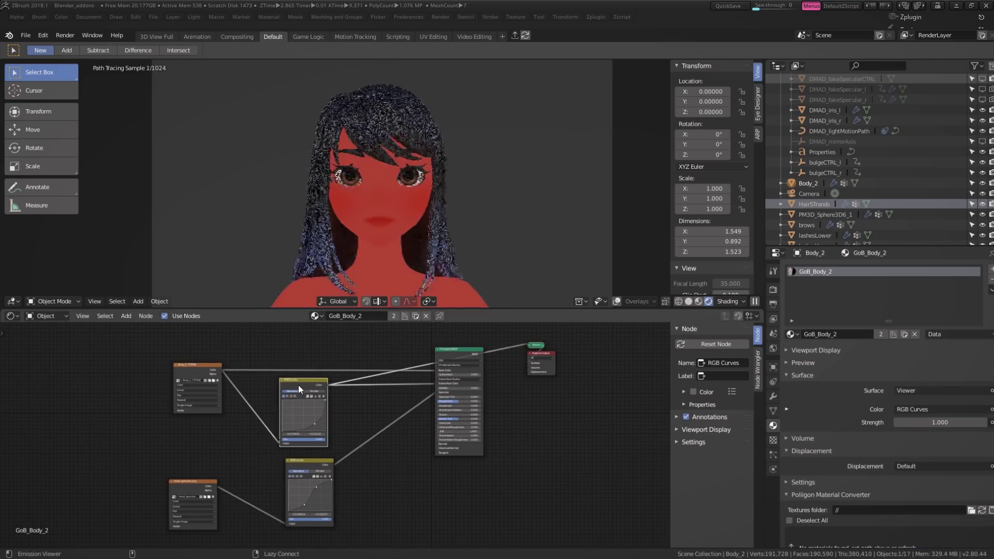
{"action": "left_click", "coordinate": [183, 490], "text": "ctrl+shift"}
{"action": "left_click", "coordinate": [317, 468], "text": "ctrl+shift"}
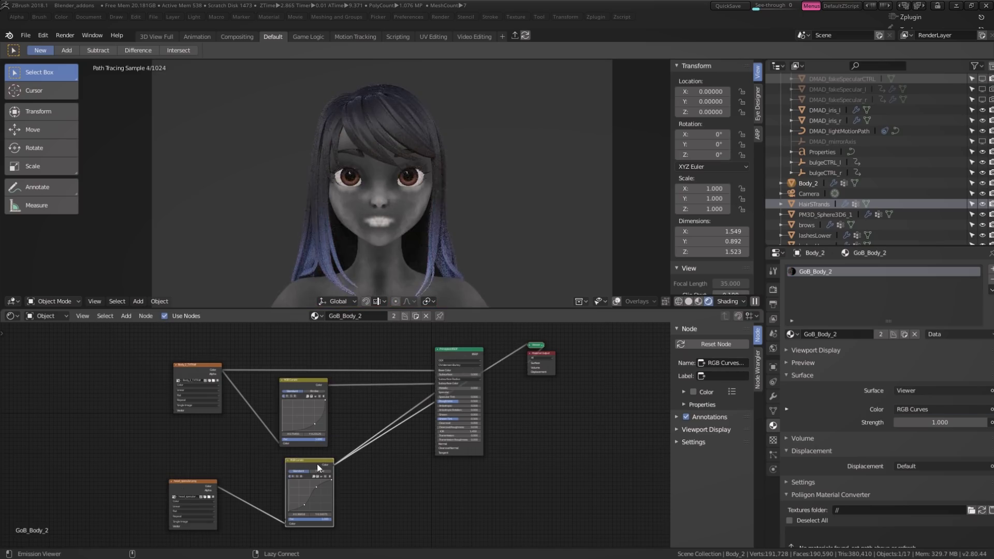
{"action": "left_click", "coordinate": [463, 350], "text": "ctrl+shift"}
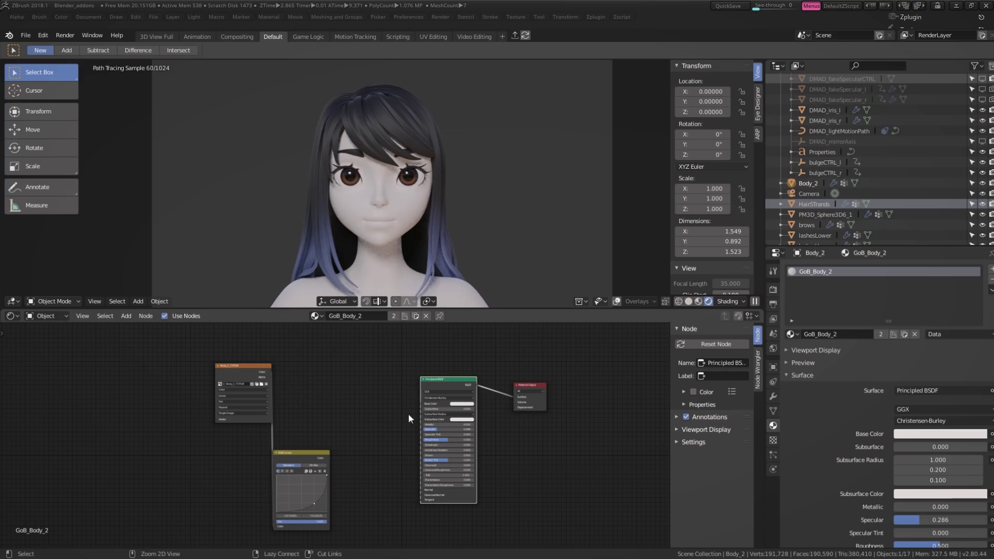
Link the image texture to Base Color, then undo an RGB Curves link to Subsurface Color.
{"action": "left_click_drag", "start_coordinate": [270, 371], "coordinate": [420, 403]}
{"action": "left_click_drag", "start_coordinate": [329, 458], "coordinate": [420, 419]}
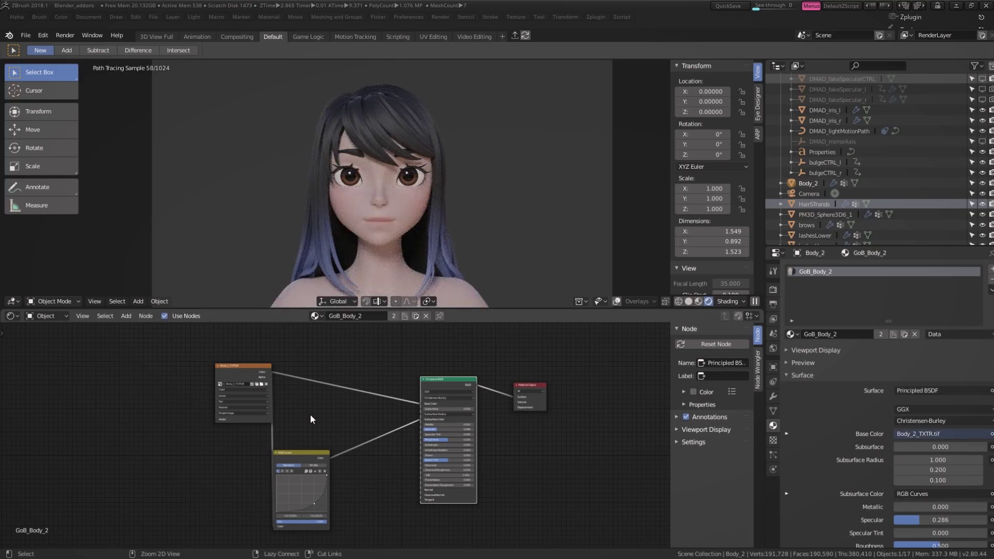
{"action": "key", "text": "ctrl+z"}
{"action": "key", "text": "ctrl+z"}
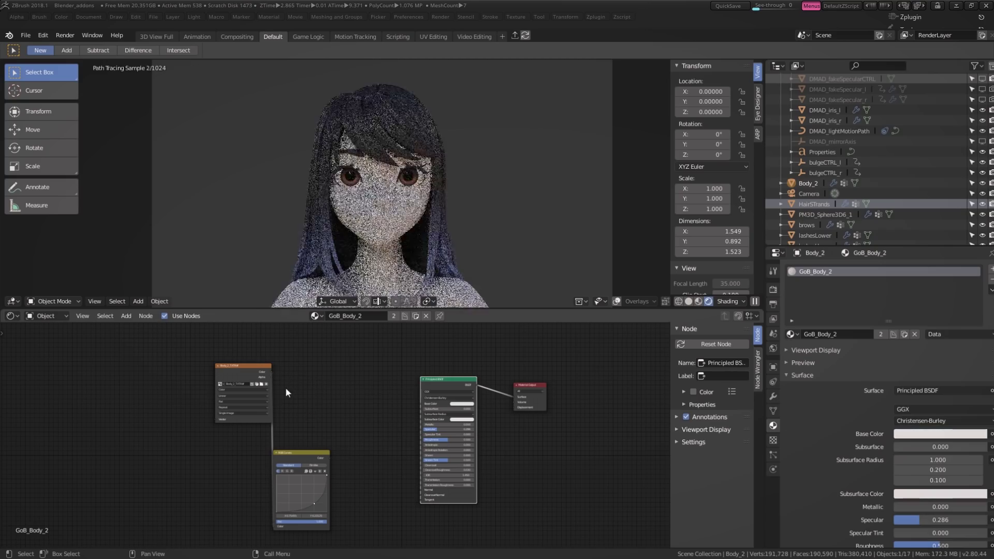
Combine texture and RGB Curves in a Mix node and plug its output into Base Color.
{"action": "right_click_drag", "start_coordinate": [276, 379], "coordinate": [354, 462], "text": "ctrl+shift"}
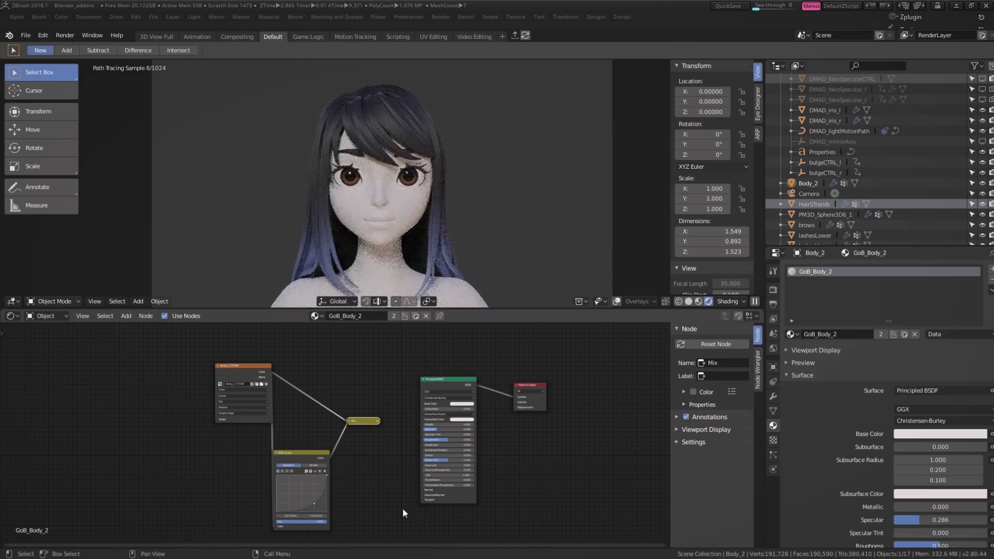
{"action": "right_click_drag", "start_coordinate": [387, 424], "coordinate": [422, 374], "text": "alt"}
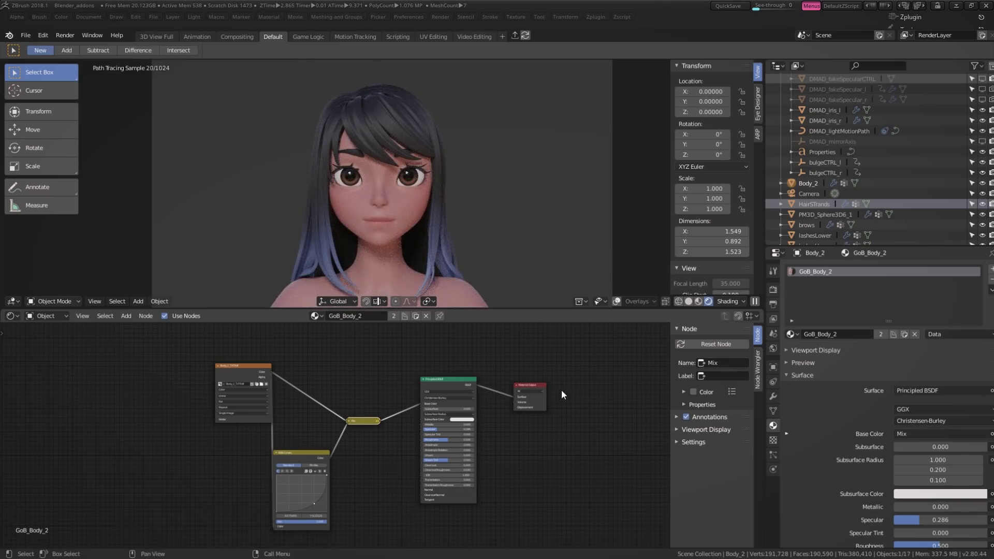
{"action": "left_click", "coordinate": [449, 383]}
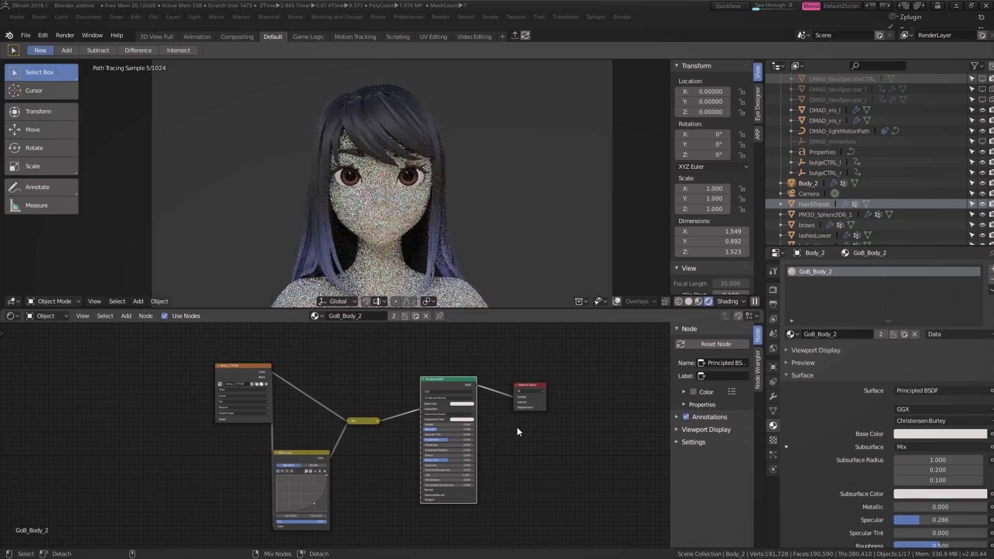
{"action": "left_click_drag", "start_coordinate": [420, 414], "coordinate": [338, 456]}
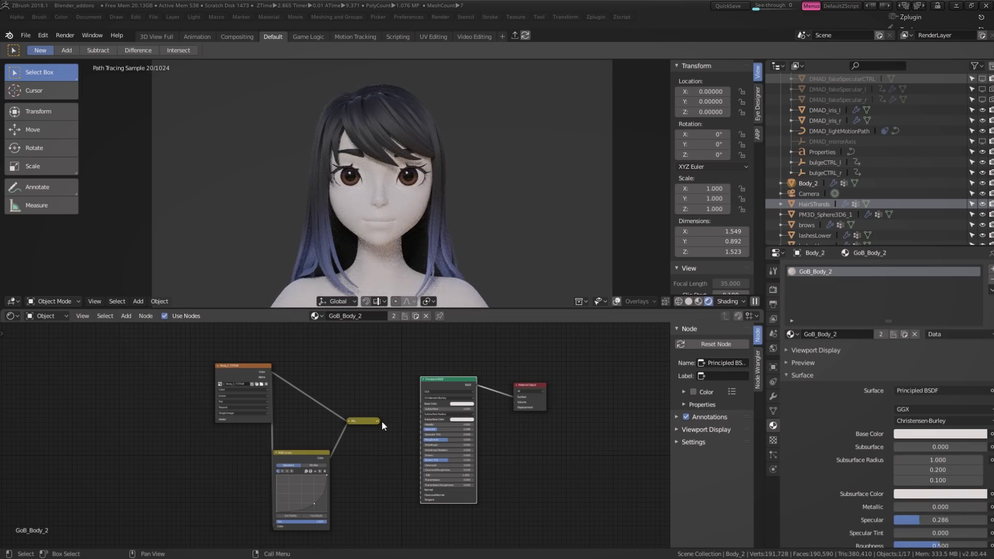
{"action": "right_click_drag", "start_coordinate": [381, 421], "coordinate": [415, 408], "text": "alt+shift"}
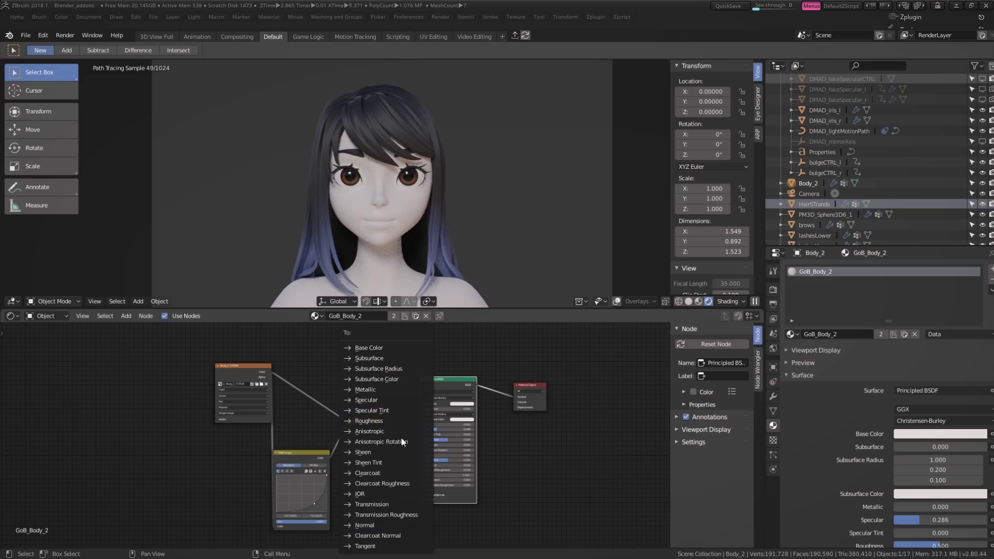
{"action": "left_click", "coordinate": [396, 348]}
{"action": "scroll", "coordinate": [440, 398], "scroll_direction": "up", "scroll_amount": 3}
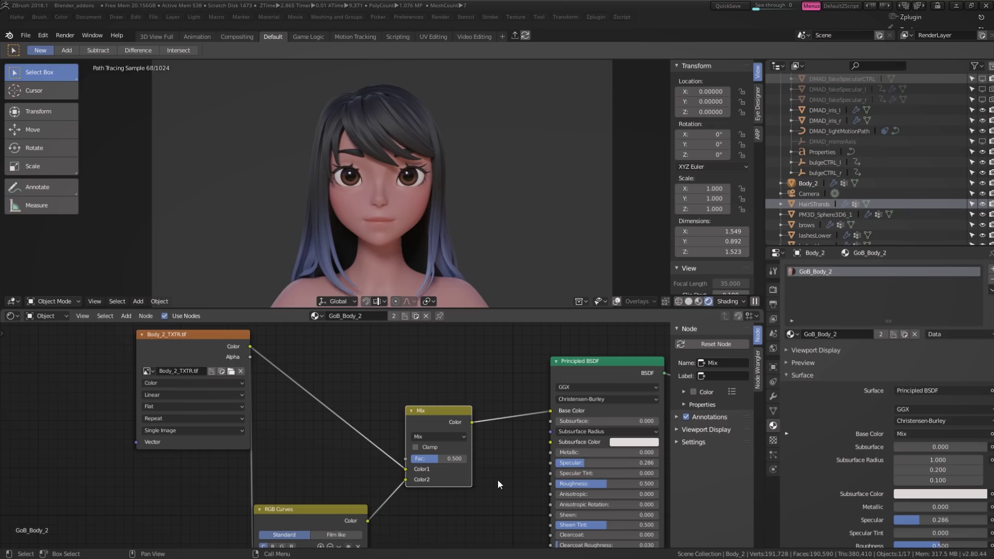
Cycle the Mix blend modes through Add, Subtract, Divide and others, ending with both mixes on Dodge.
{"action": "middle_click_drag", "start_coordinate": [498, 484], "coordinate": [445, 444]}
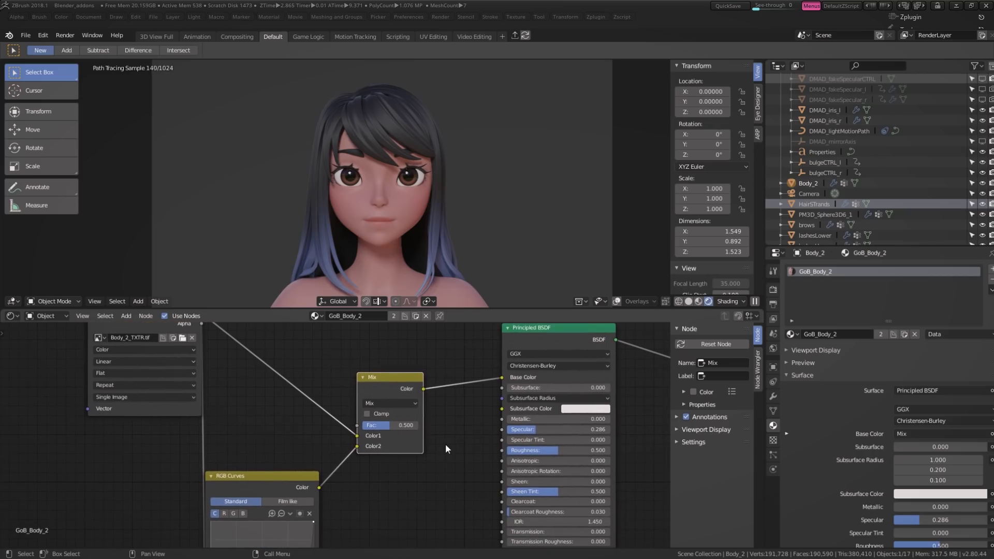
{"action": "key", "text": "alt+KP_Add"}
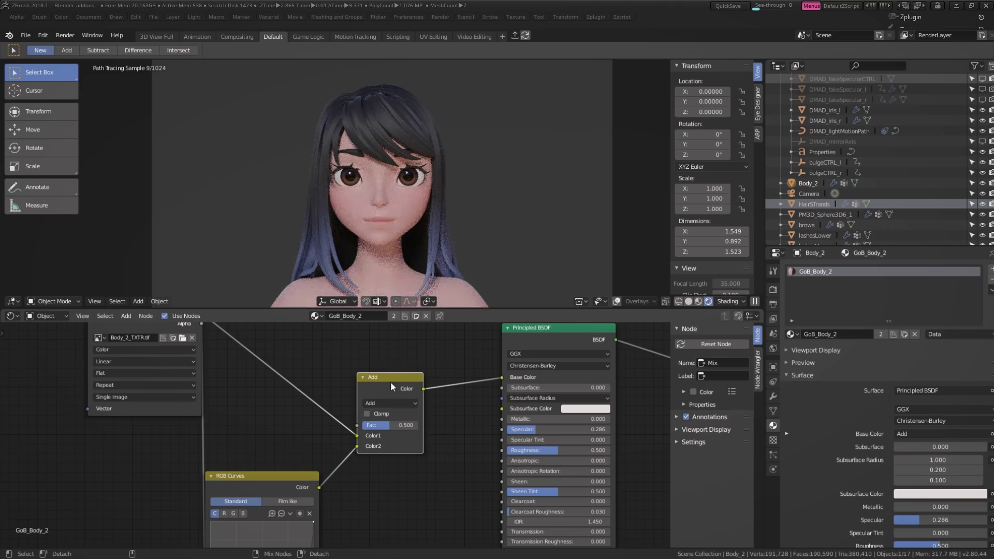
{"action": "key", "text": "alt+KP_Subtract"}
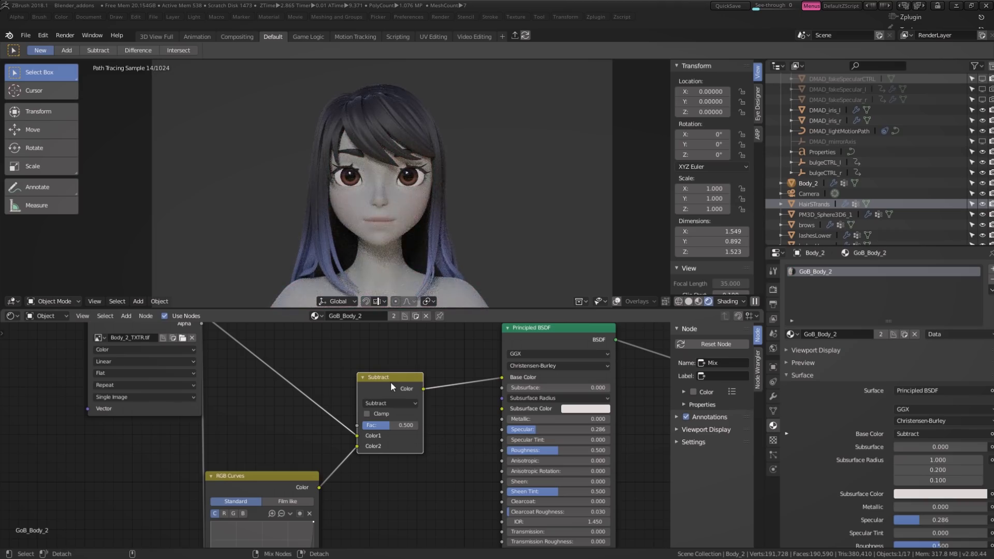
{"action": "key", "text": "alt+KP_Divide"}
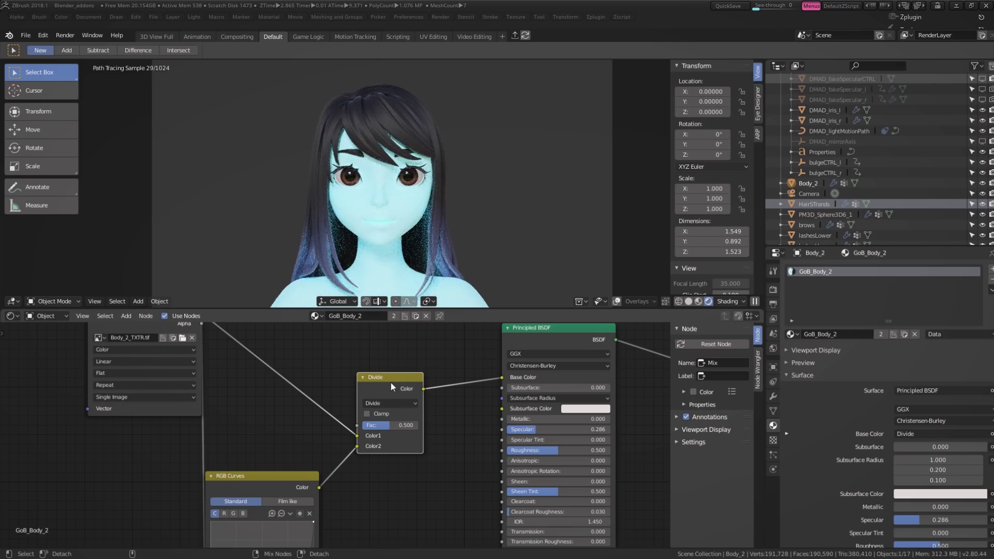
{"action": "key", "text": "alt+Up"}
{"action": "key", "text": "alt+Up"}
{"action": "key", "text": "alt+Up"}
{"action": "key", "text": "alt+Down"}
{"action": "key", "text": "alt+Down"}
{"action": "key", "text": "alt+Down"}
{"action": "key", "text": "alt+Down"}
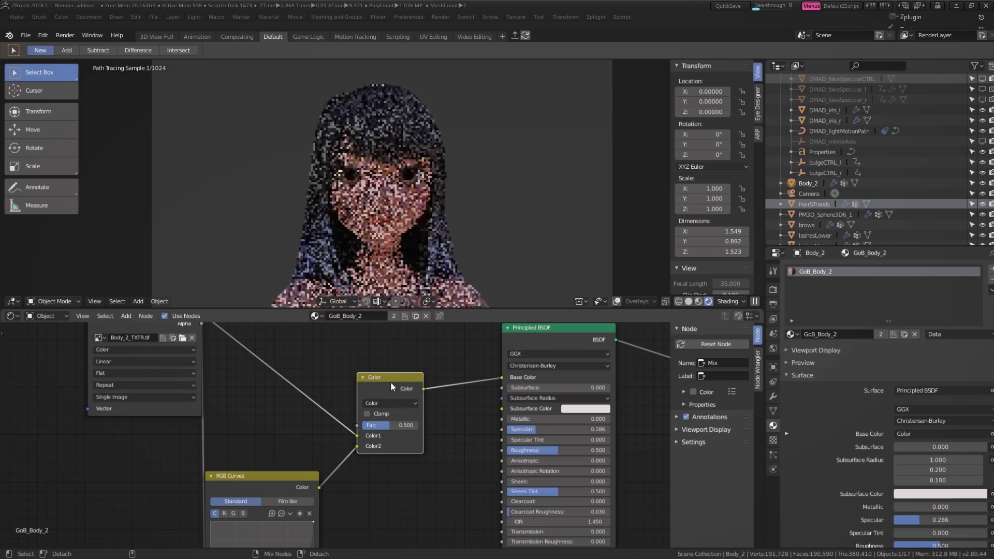
{"action": "key", "text": "alt+Up"}
{"action": "key", "text": "alt+Up"}
{"action": "key", "text": "alt+Up"}
{"action": "key", "text": "alt+Up"}
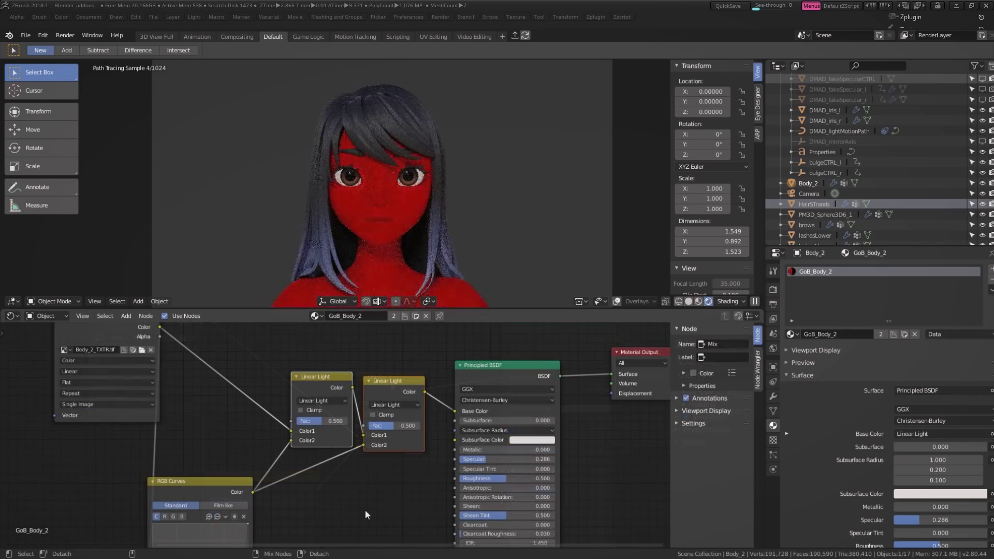
{"action": "key", "text": "alt+Down"}
{"action": "key", "text": "alt+Down"}
{"action": "key", "text": "alt+Down"}
{"action": "key", "text": "alt+Down"}
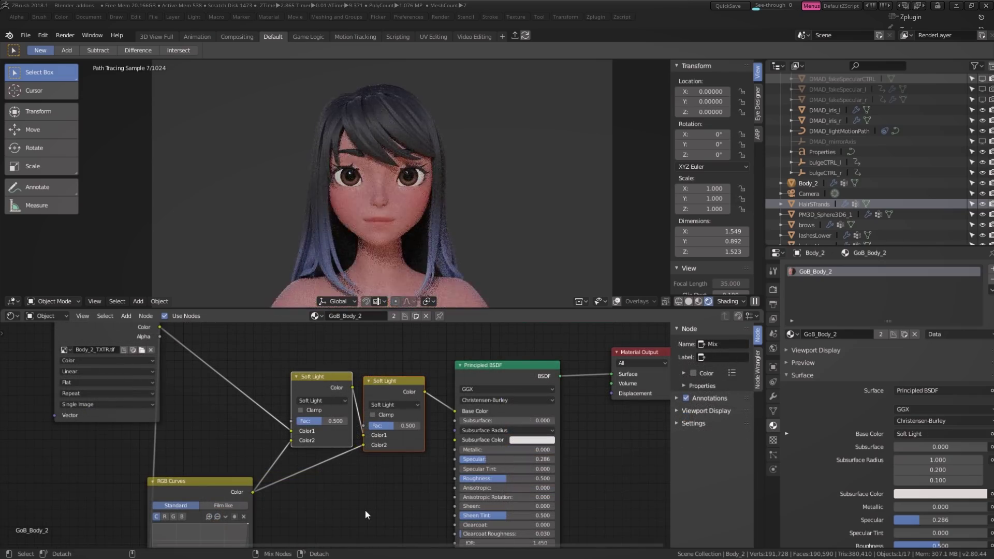
{"action": "key", "text": "alt+Up"}
{"action": "key", "text": "alt+Up"}
{"action": "key", "text": "alt+Up"}
{"action": "key", "text": "alt+Up"}
{"action": "key", "text": "alt+Up"}
{"action": "key", "text": "alt+Up"}
{"action": "key", "text": "alt+Up"}
{"action": "key", "text": "alt+Up"}
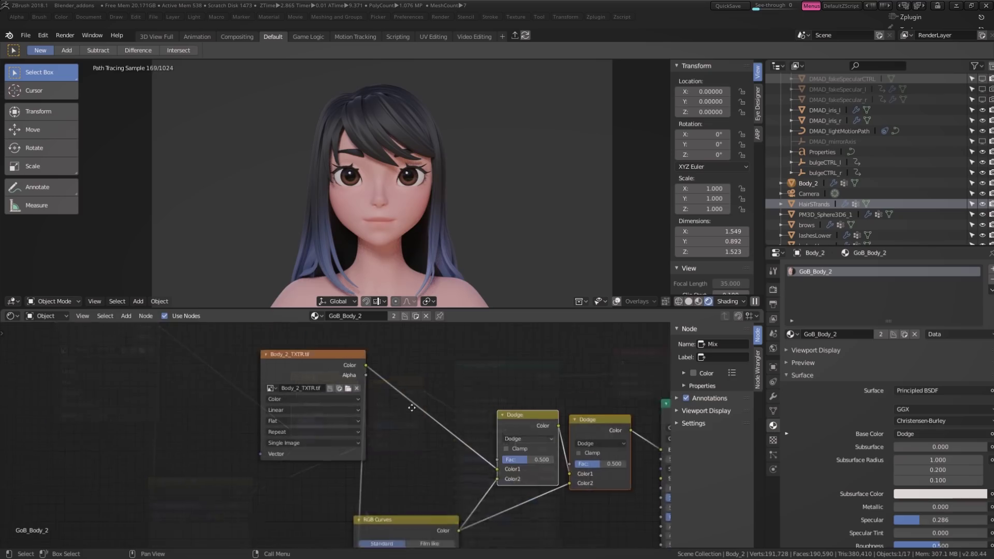
Add Mapping and Texture Coordinate nodes to the skin image texture with Ctrl+T.
{"action": "left_click", "coordinate": [333, 390]}
{"action": "scroll", "coordinate": [315, 412], "scroll_direction": "down", "scroll_amount": 3}
{"action": "key", "text": "ctrl+t"}
{"action": "scroll", "coordinate": [400, 397], "scroll_direction": "up", "scroll_amount": 3}
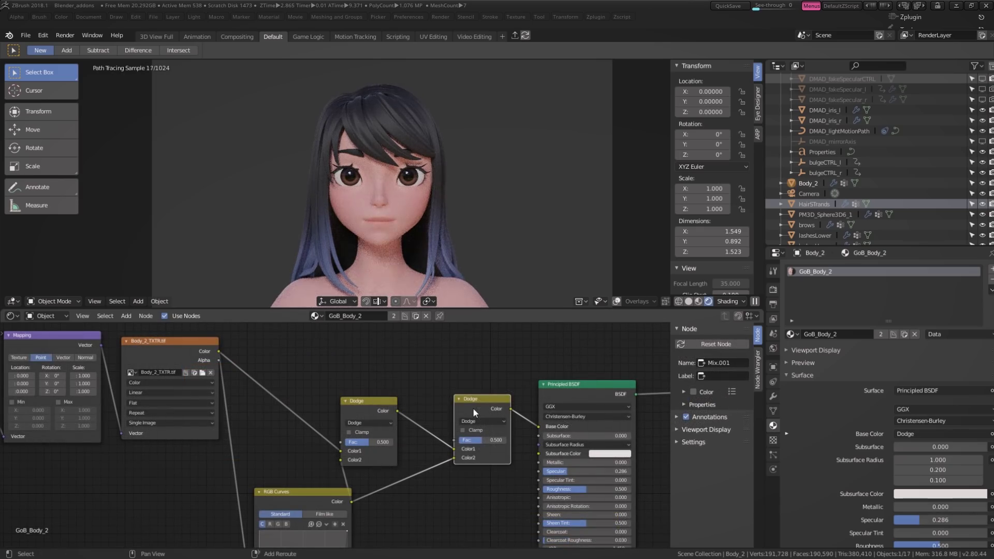
Swap the selected Dodge Mix node to a Color > Hue Saturation Value node using Node Wrangler.
{"action": "key", "text": "shift+s"}
{"action": "mouse_move", "coordinate": [473, 408]}
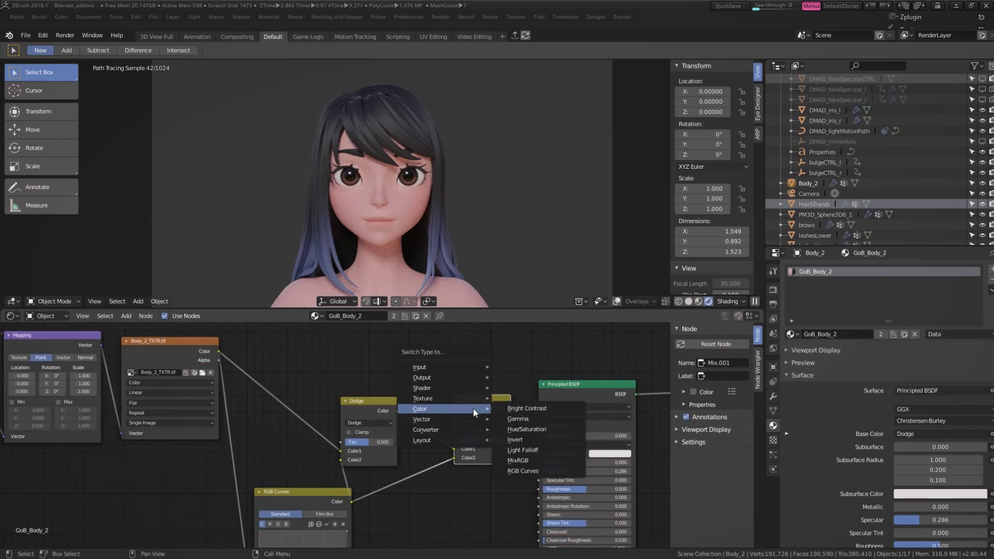
{"action": "left_click", "coordinate": [519, 424]}
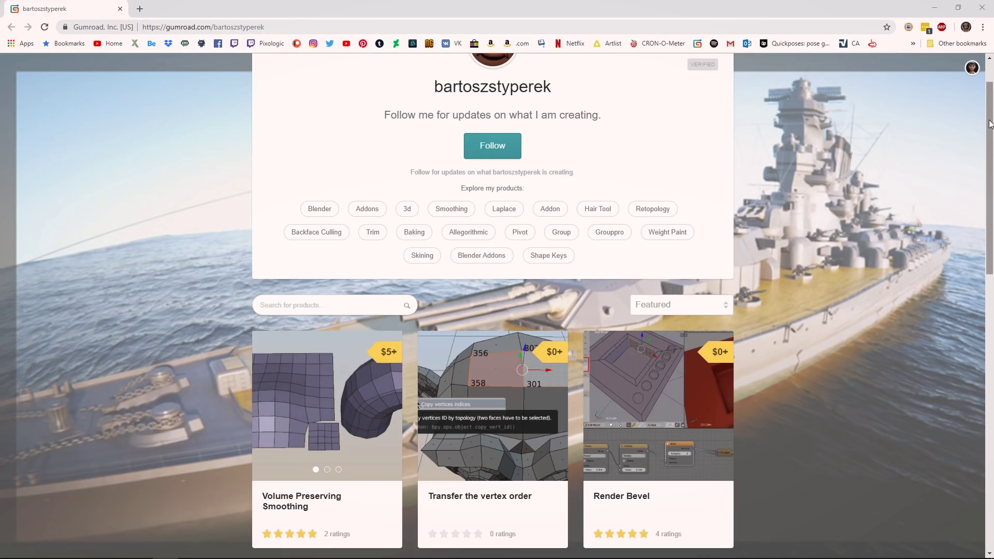
{"action": "left_click_drag", "start_coordinate": [988, 124], "coordinate": [986, 307]}
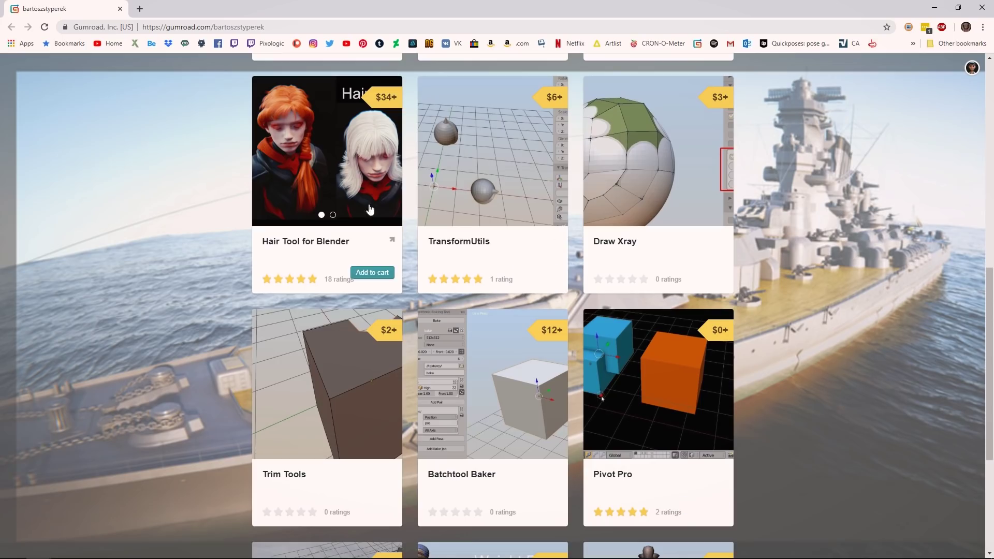
Open the Hair Tool for Blender listing, browse its gallery, and scroll to the Basic workflow section.
{"action": "left_click", "coordinate": [352, 171]}
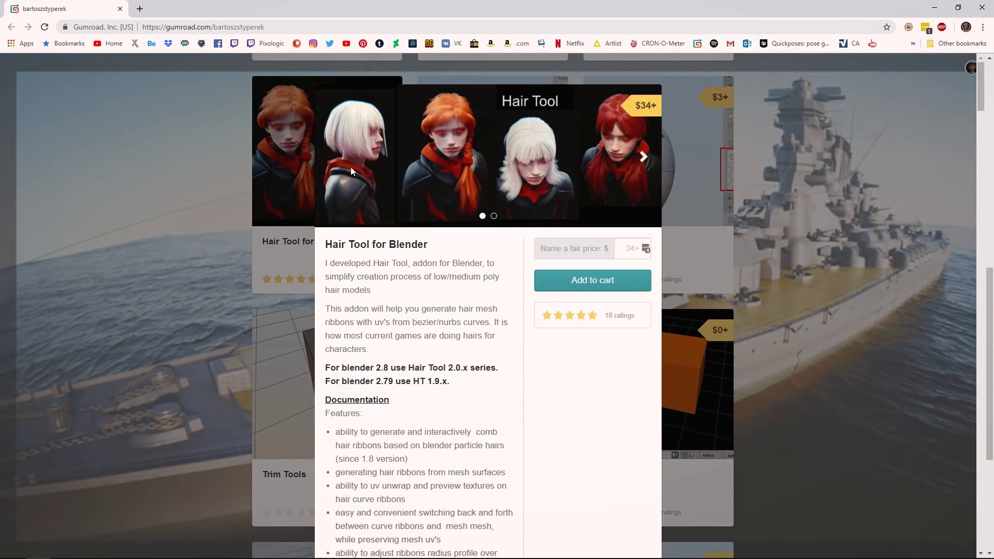
{"action": "left_click", "coordinate": [645, 157]}
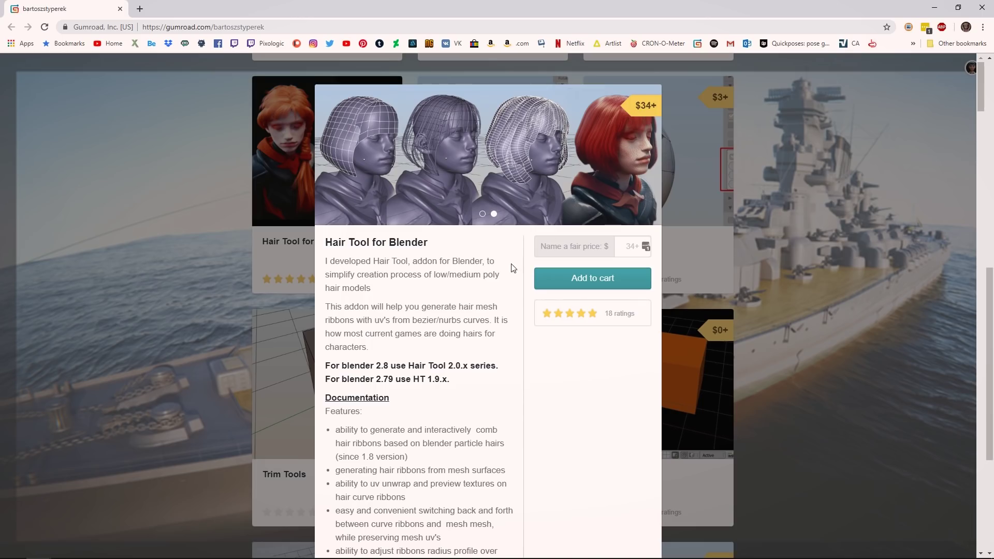
{"action": "scroll", "coordinate": [512, 270], "scroll_direction": "down", "scroll_amount": 2}
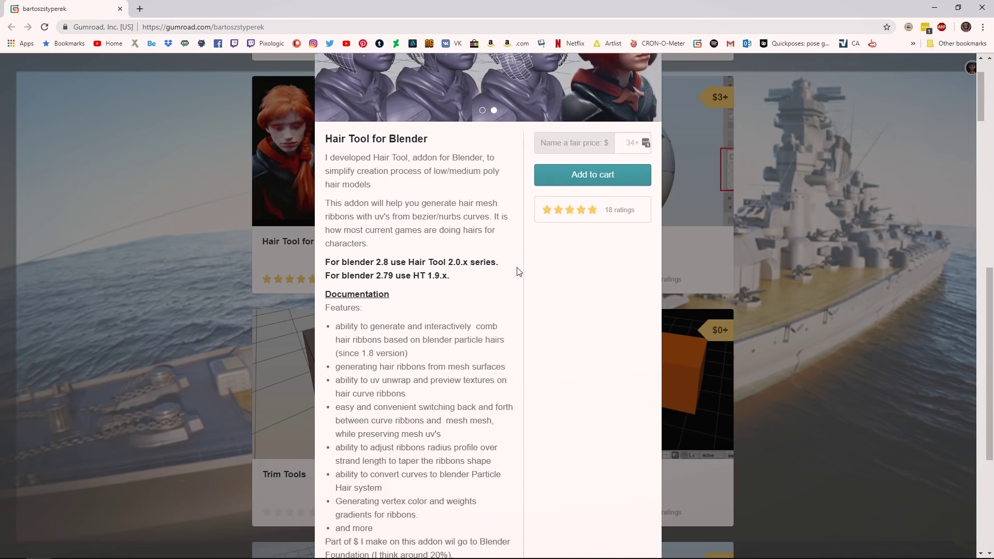
{"action": "scroll", "coordinate": [521, 274], "scroll_direction": "down", "scroll_amount": 1}
{"action": "scroll", "coordinate": [526, 273], "scroll_direction": "down", "scroll_amount": 4}
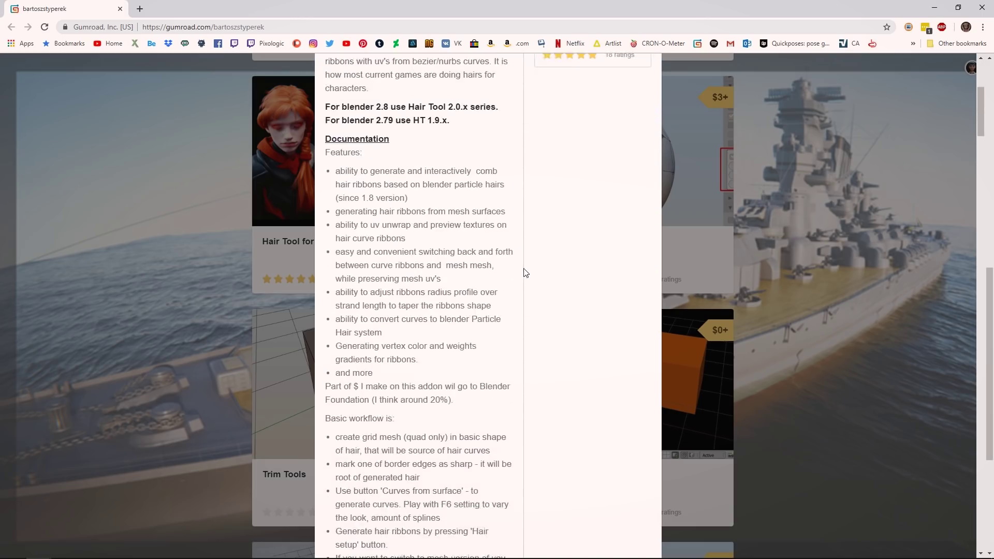
{"action": "scroll", "coordinate": [526, 273], "scroll_direction": "down", "scroll_amount": 2}
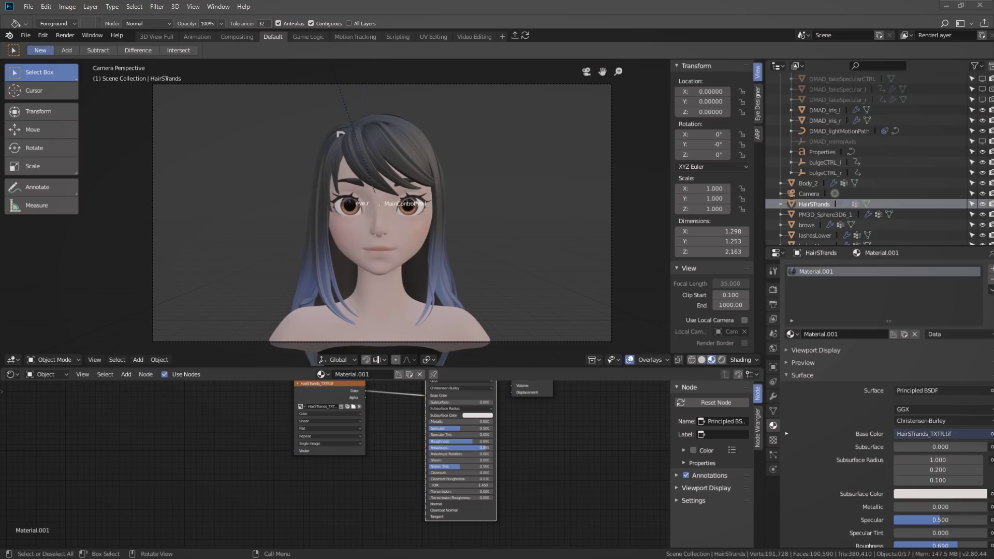
Show the hair in rendered shading without overlays, then in material preview with overlays.
{"action": "key", "text": "z"}
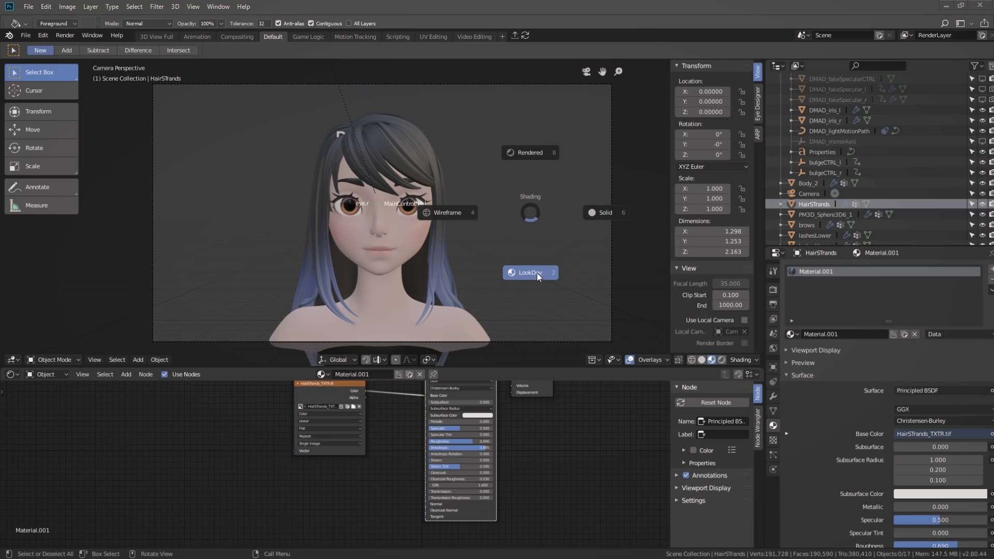
{"action": "left_click", "coordinate": [530, 158]}
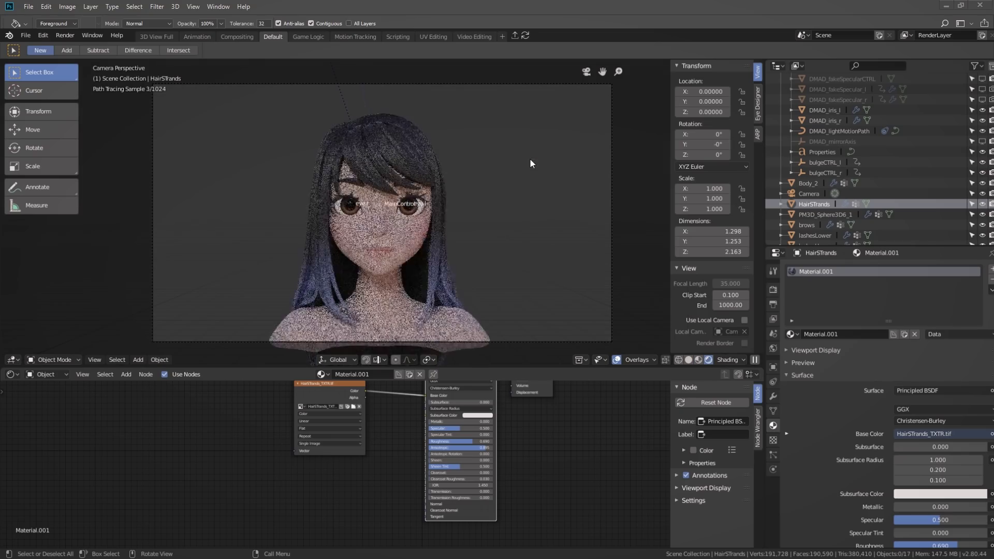
{"action": "left_click", "coordinate": [615, 362]}
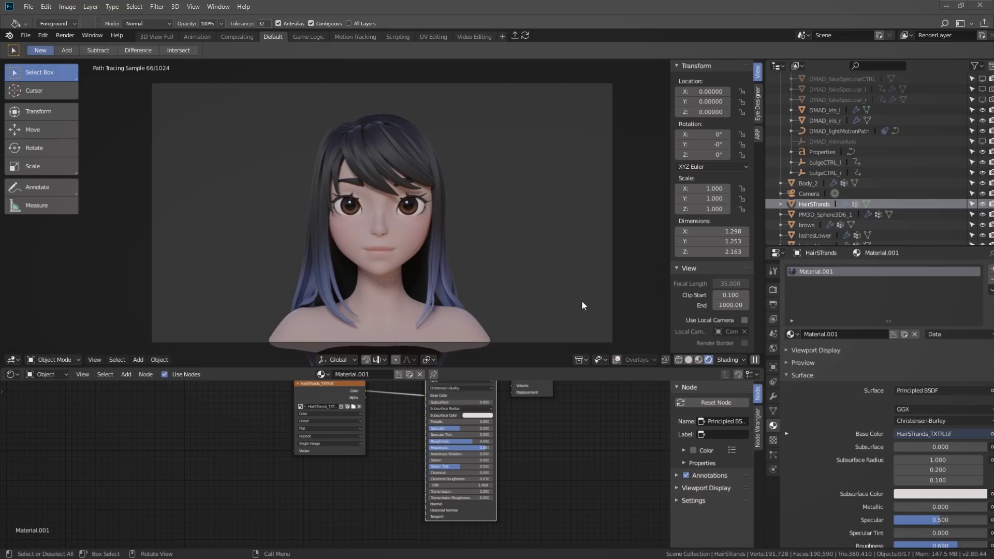
{"action": "key", "text": "z"}
{"action": "left_click", "coordinate": [582, 346]}
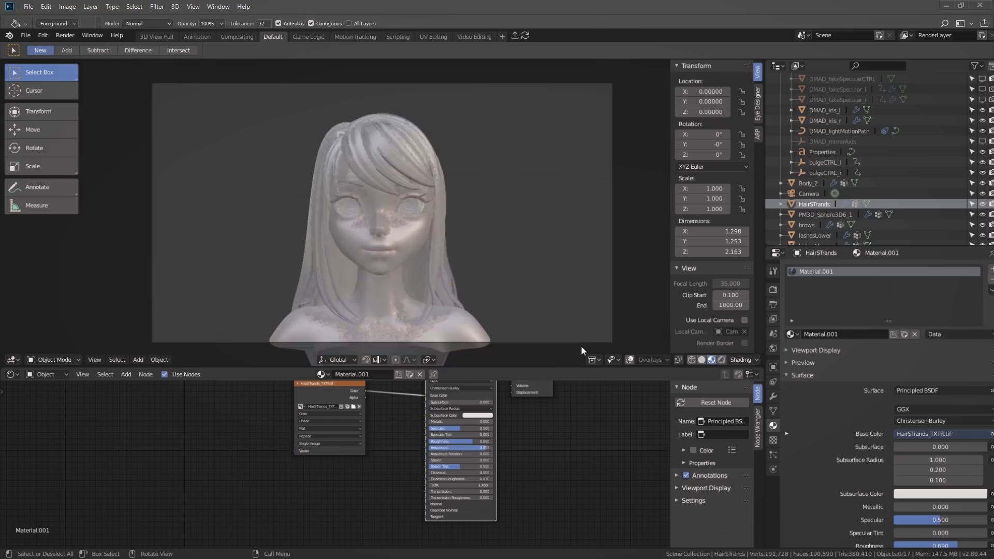
{"action": "left_click", "coordinate": [630, 360]}
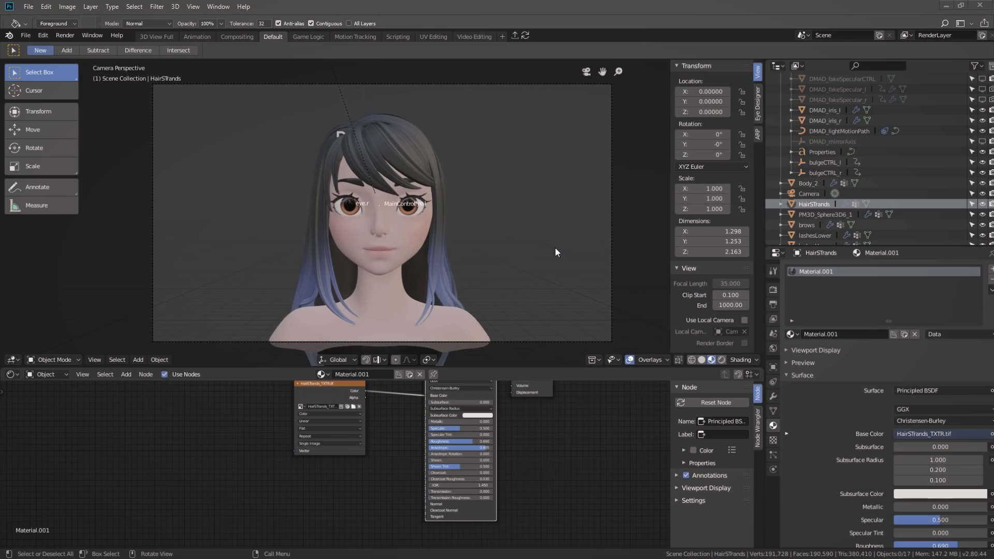
Switch again to rendered shading and back to material preview from the shading pie.
{"action": "key", "text": "z"}
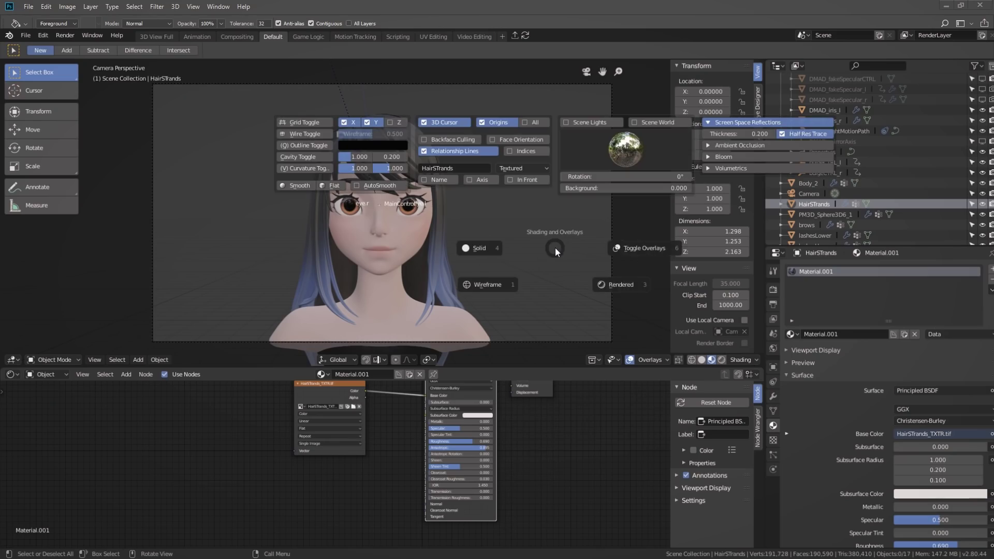
{"action": "left_click", "coordinate": [603, 281]}
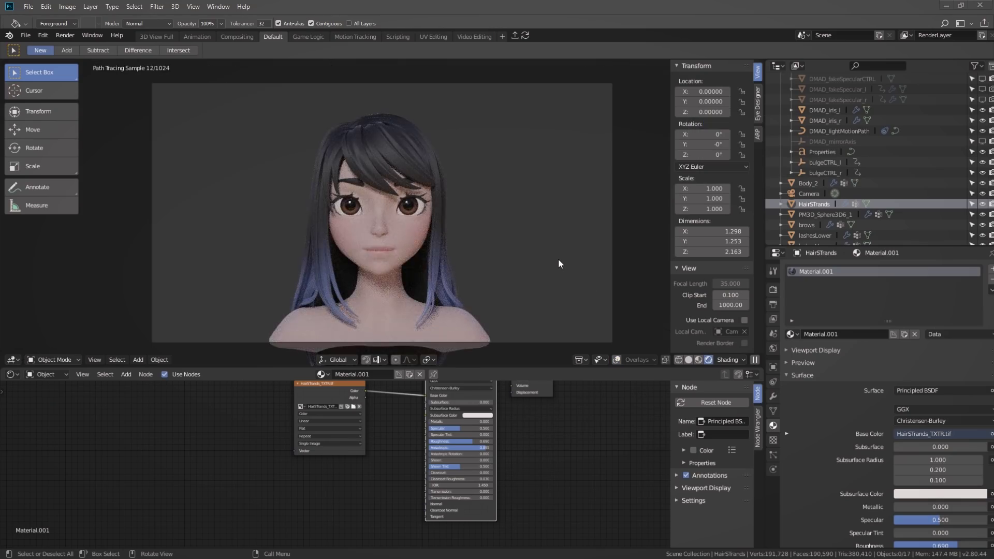
{"action": "key", "text": "z"}
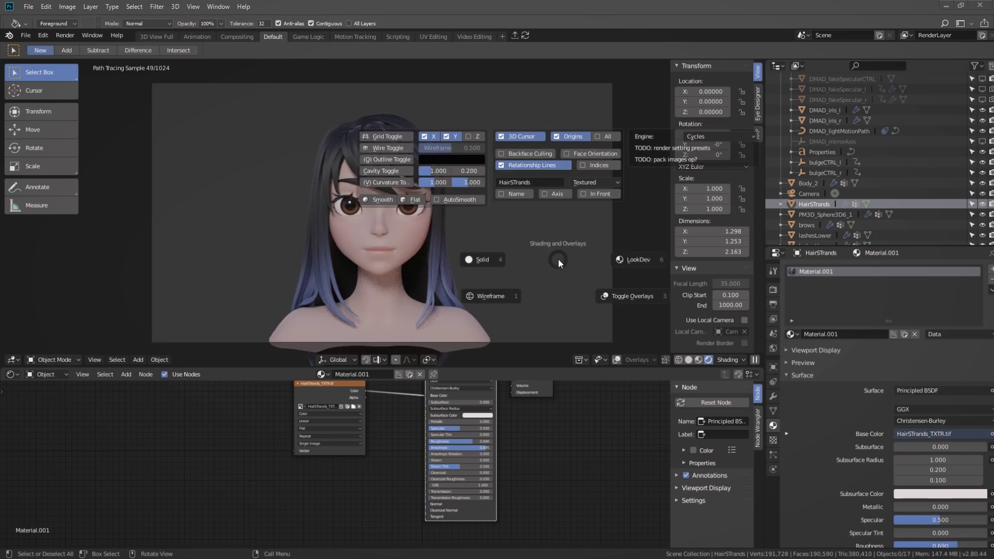
{"action": "left_click", "coordinate": [617, 259]}
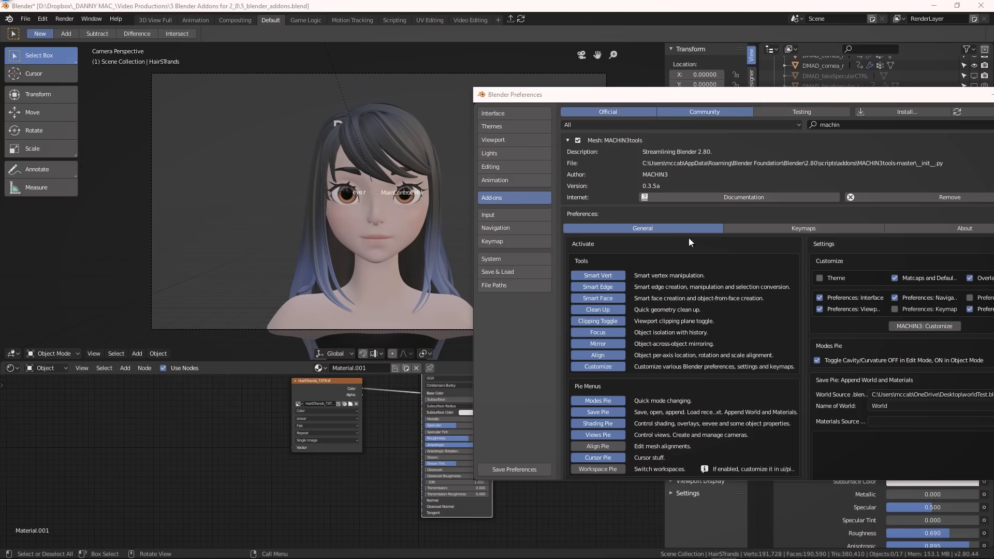
Reposition the Preferences window and review MACHIN3tools' keymaps before returning to its general settings.
{"action": "left_click_drag", "start_coordinate": [731, 100], "coordinate": [628, 71]}
{"action": "scroll", "coordinate": [734, 233], "scroll_direction": "down", "scroll_amount": 2}
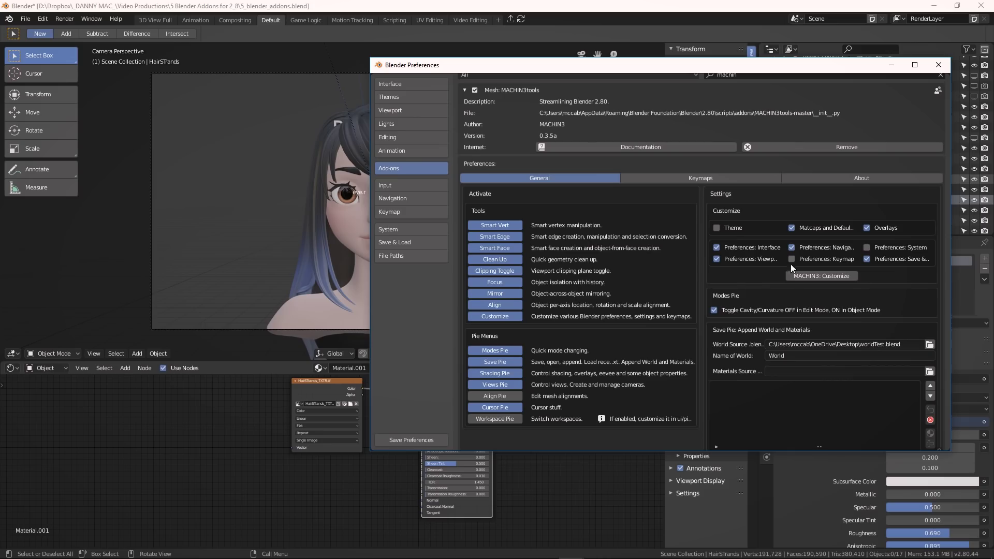
{"action": "left_click", "coordinate": [703, 177]}
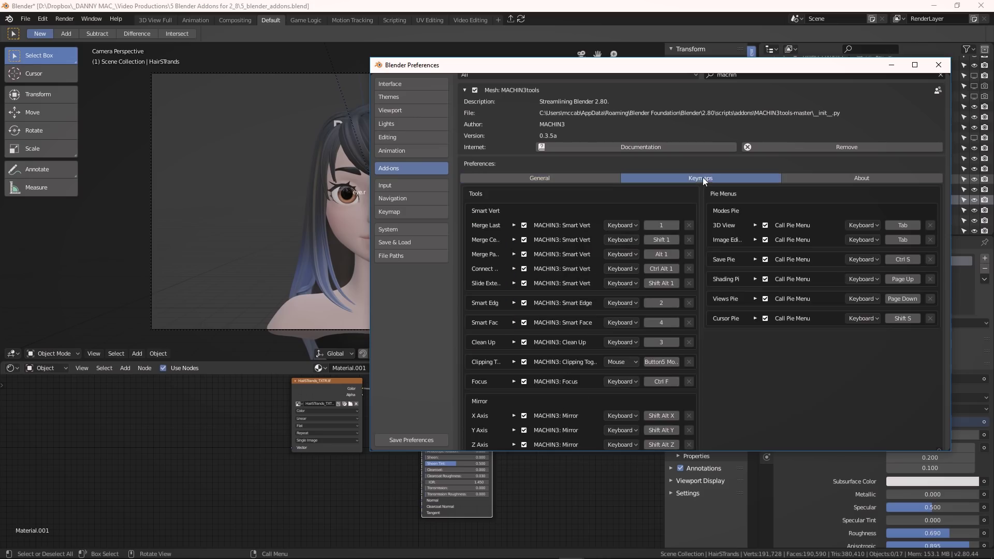
{"action": "scroll", "coordinate": [710, 201], "scroll_direction": "down", "scroll_amount": 2}
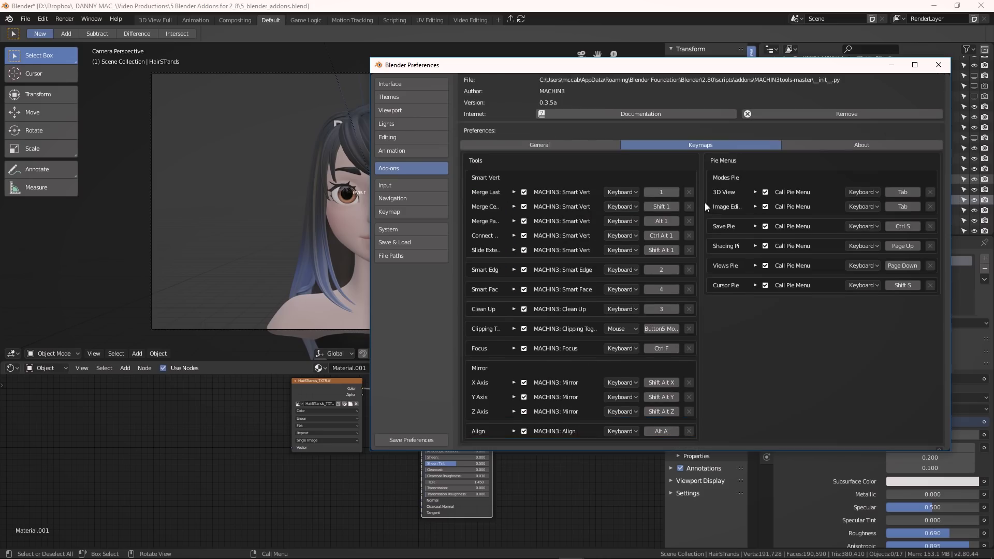
{"action": "left_click", "coordinate": [559, 147]}
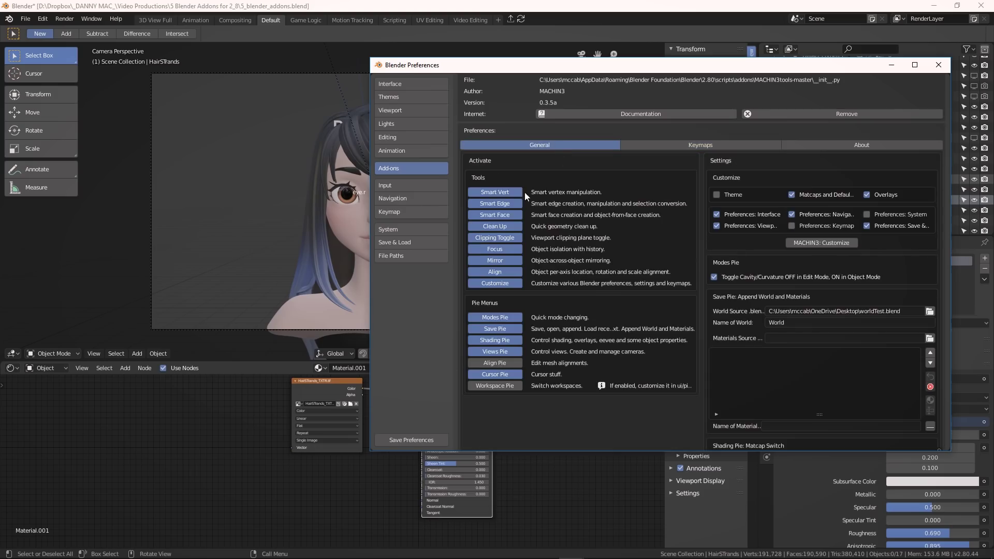
Turn off Smart Edge, Clipping Toggle and Mirror, then bring up the MACHIN3 modes pie.
{"action": "left_click", "coordinate": [499, 203]}
{"action": "left_click", "coordinate": [504, 238]}
{"action": "left_click", "coordinate": [504, 260]}
{"action": "scroll", "coordinate": [543, 309], "scroll_direction": "up", "scroll_amount": 3}
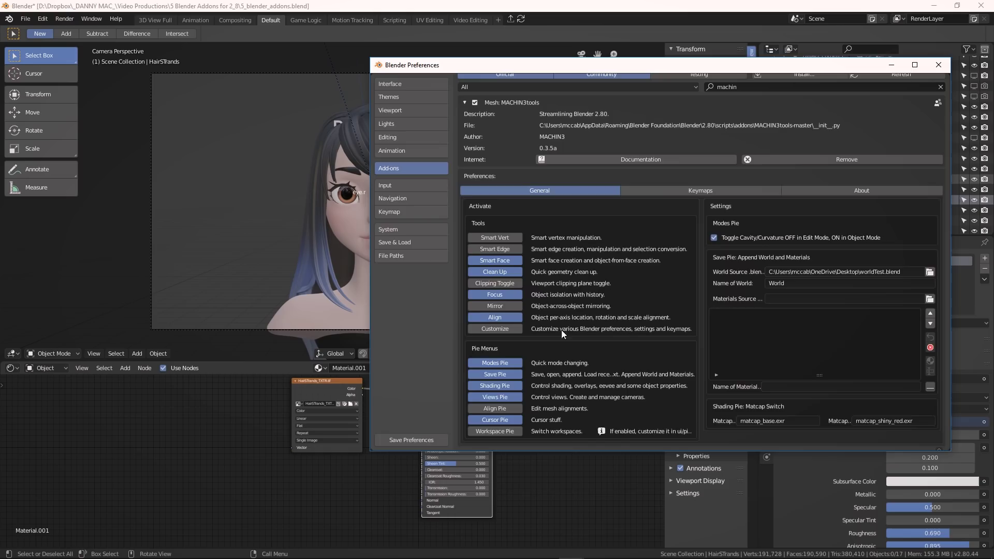
{"action": "left_click", "coordinate": [249, 232]}
{"action": "key", "text": "Tab"}
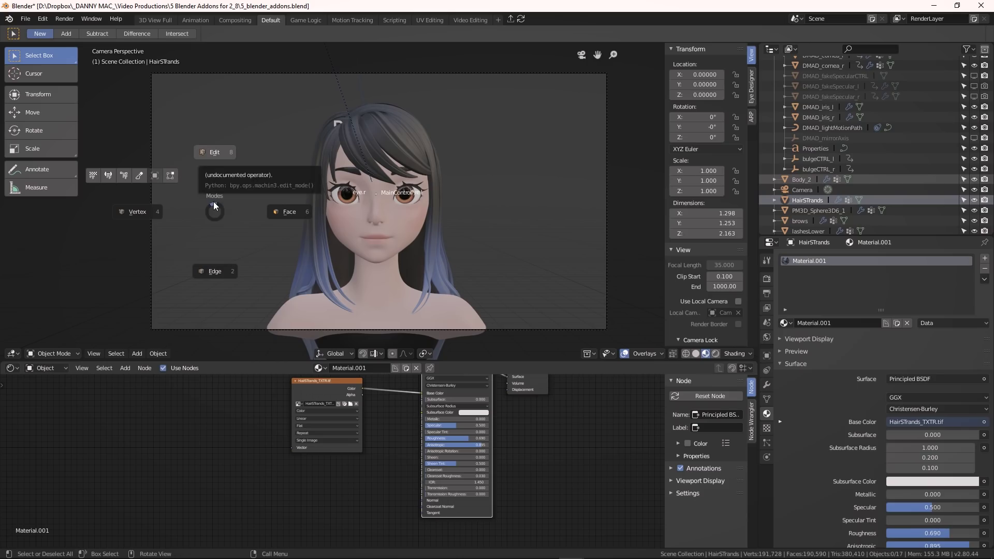
Put HairStrands into Edit Mode and back to Object Mode with the modes pie.
{"action": "left_click", "coordinate": [214, 155]}
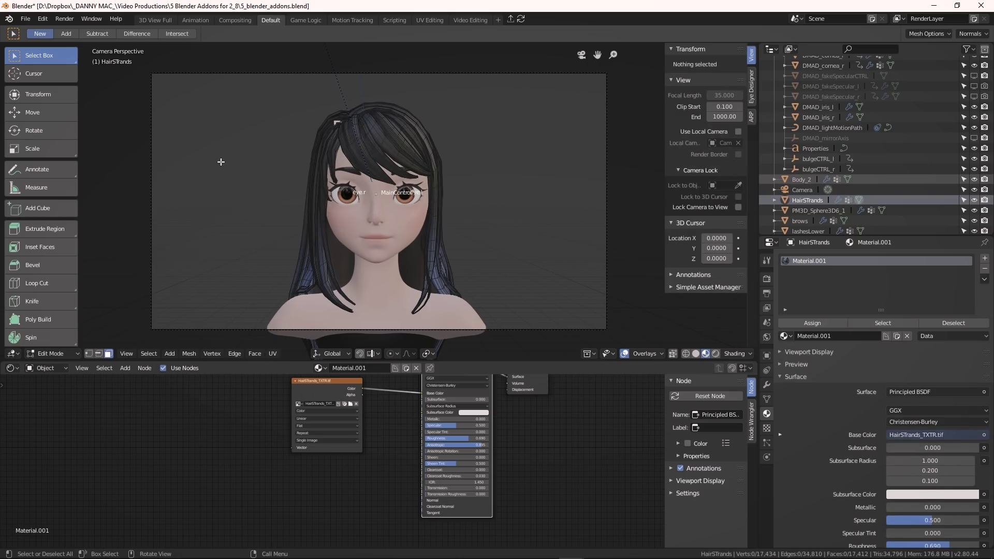
{"action": "key", "text": "Tab"}
{"action": "left_click", "coordinate": [218, 113]}
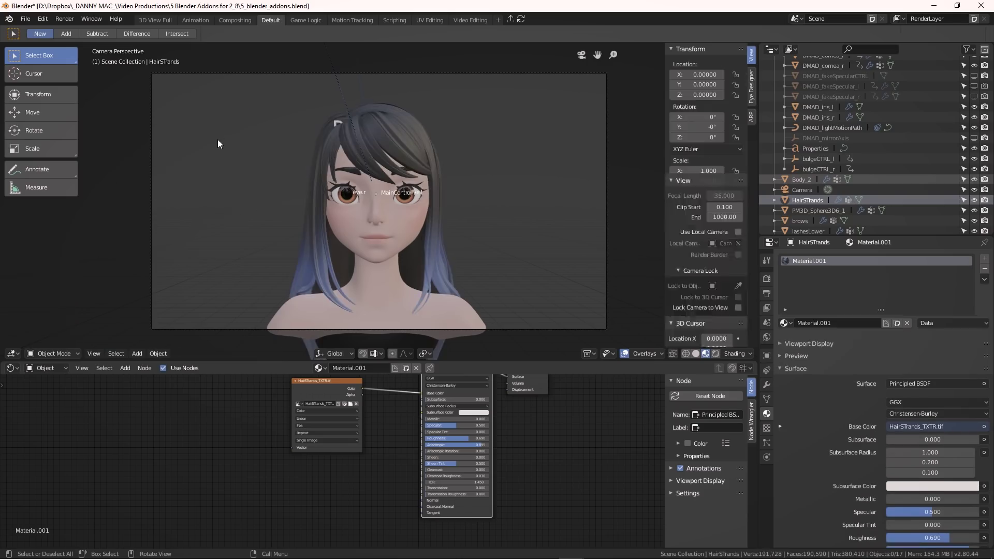
Review the MACHIN3tools preferences, then toggle HairStrands into Edit Mode with Tab and out with Alt+Tab.
{"action": "left_click", "coordinate": [37, 20]}
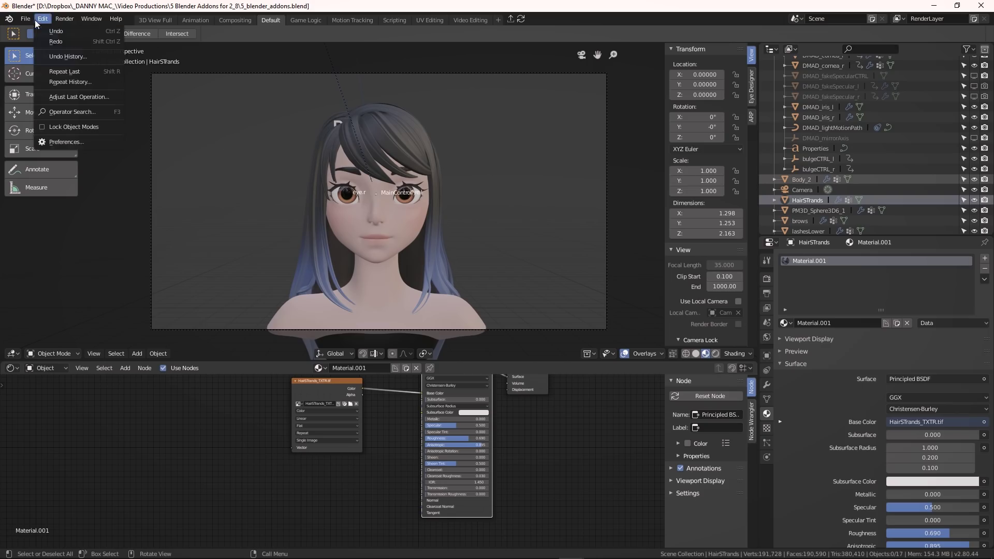
{"action": "left_click", "coordinate": [67, 142]}
{"action": "scroll", "coordinate": [558, 330], "scroll_direction": "down", "scroll_amount": 4}
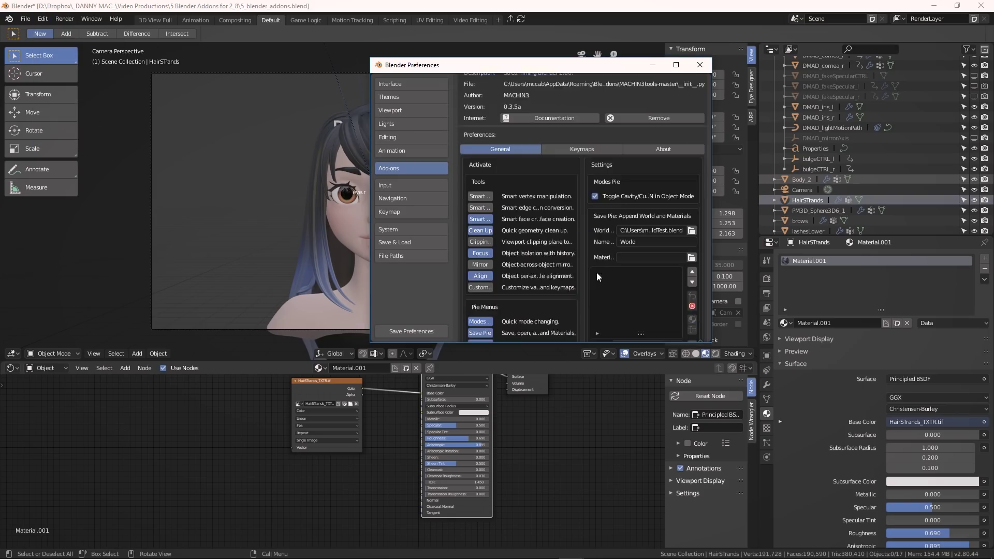
{"action": "left_click", "coordinate": [269, 225]}
{"action": "key", "text": "Tab"}
{"action": "key", "text": "Tab"}
{"action": "key", "text": "Tab"}
{"action": "key", "text": "Tab"}
{"action": "key", "text": "alt+Tab"}
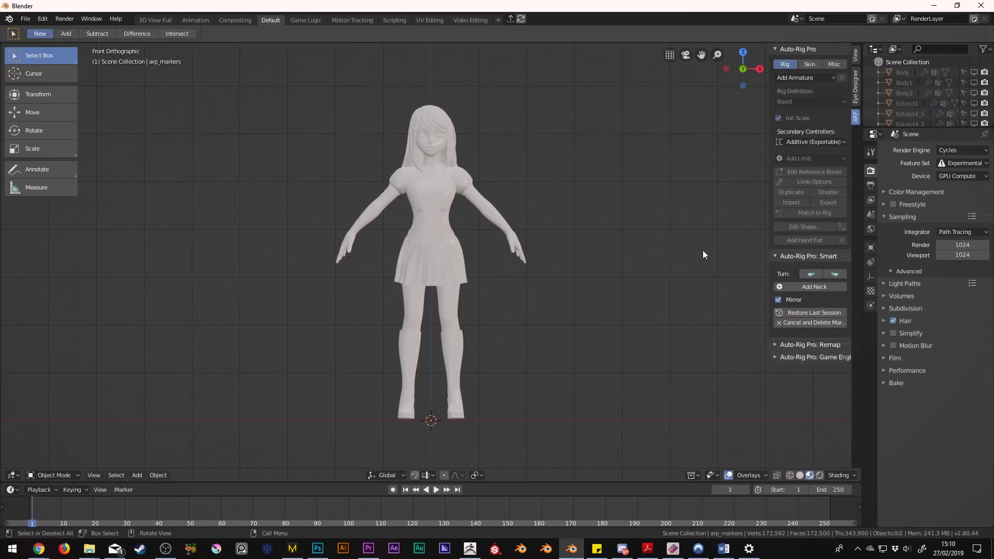
Place the neck, chin and remaining body markers, then generate the rig with Go!
{"action": "left_click", "coordinate": [797, 286]}
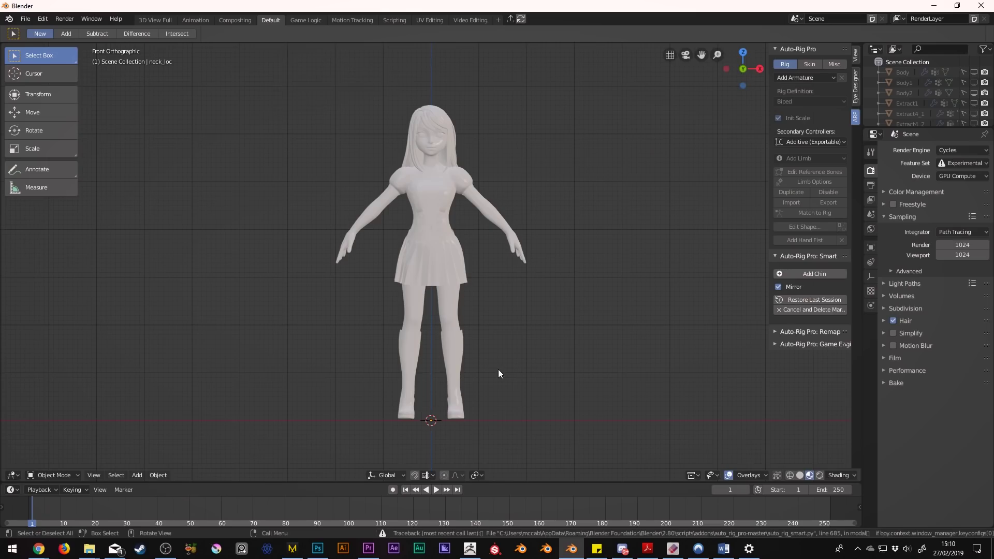
{"action": "key", "text": "g"}
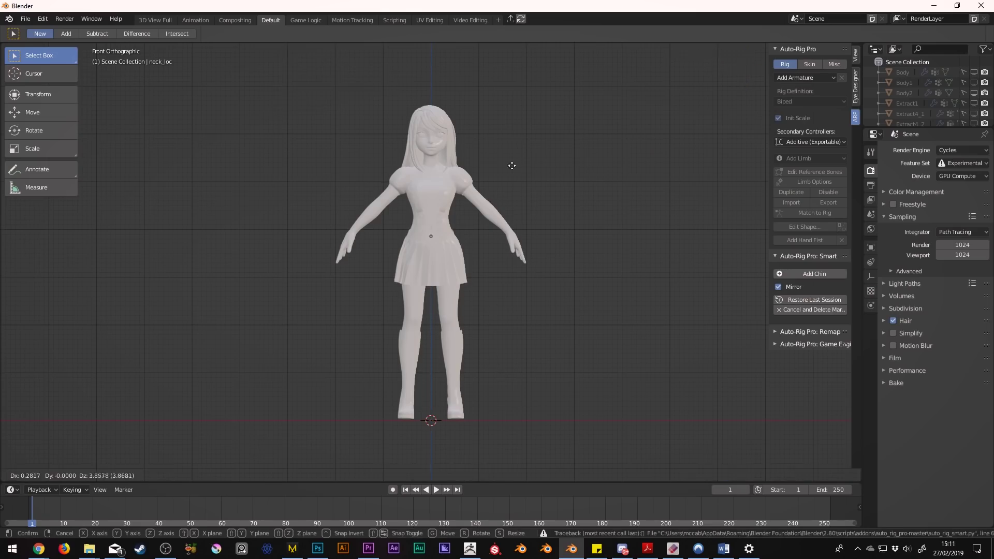
{"action": "left_click", "coordinate": [509, 117]}
{"action": "left_click", "coordinate": [505, 80]}
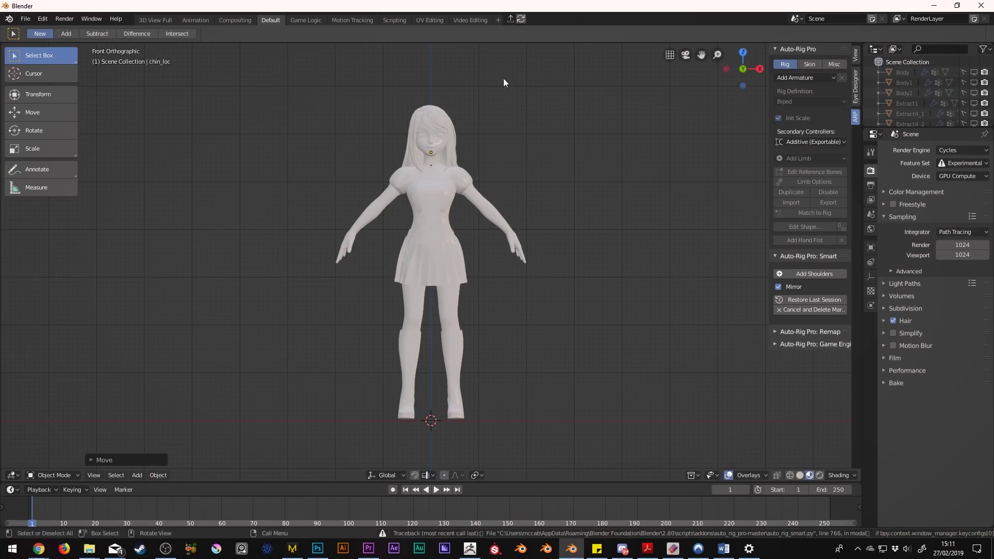
{"action": "left_click", "coordinate": [534, 51]}
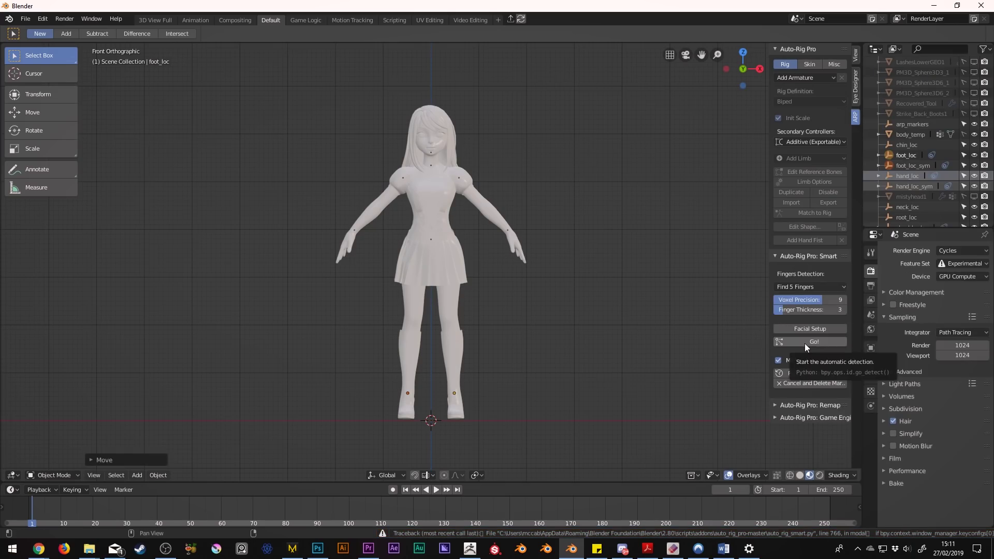
{"action": "left_click", "coordinate": [804, 343]}
Orbit around the generated rig, test-move the knee joint, and move the forearm and hand bones.
{"action": "middle_click_drag", "start_coordinate": [583, 193], "coordinate": [468, 198]}
{"action": "scroll", "coordinate": [440, 315], "scroll_direction": "up", "scroll_amount": 2}
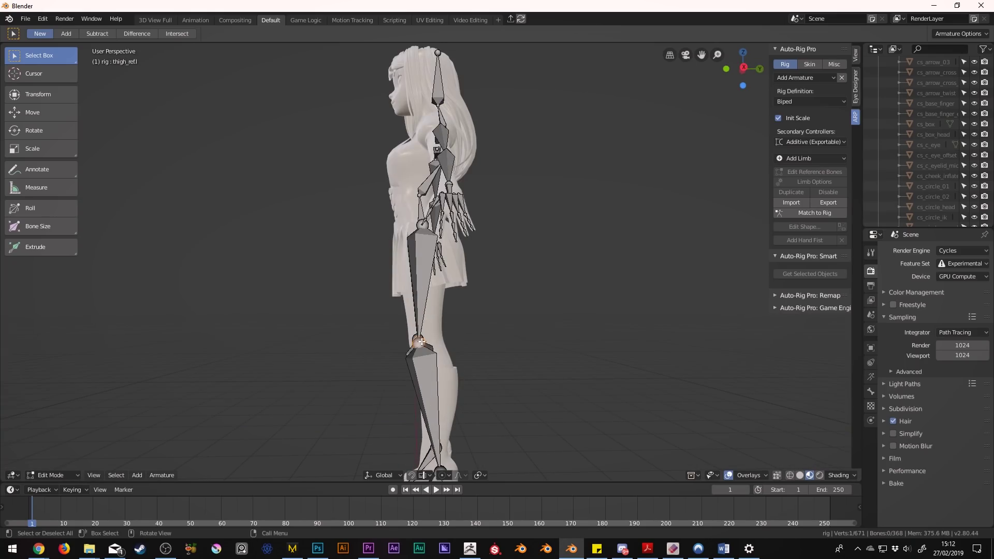
{"action": "key", "text": "g"}
{"action": "key", "text": "Escape"}
{"action": "middle_click_drag", "start_coordinate": [430, 334], "coordinate": [536, 218]}
{"action": "key", "text": "g"}
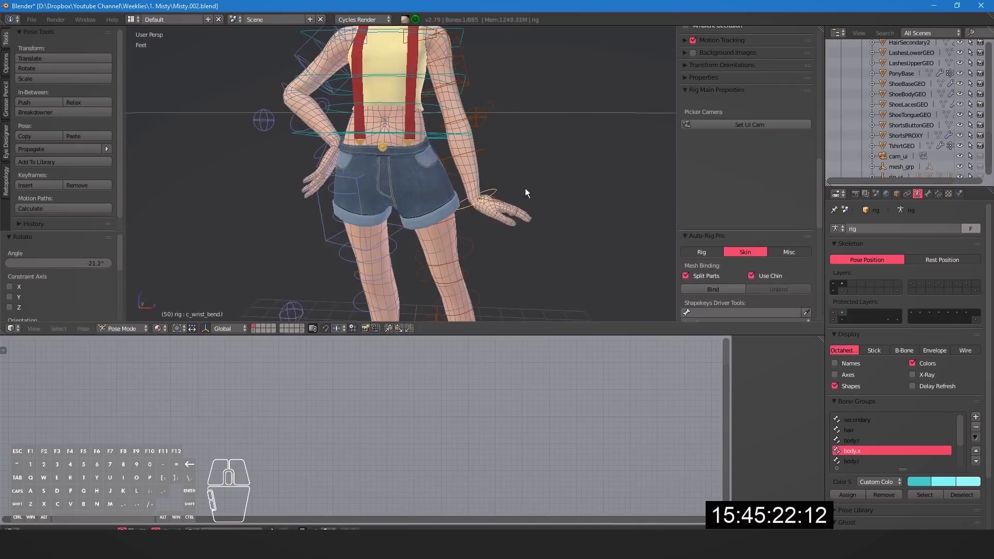
Zoom onto the hand and blur the forearm_twist weights across the wrist, then inspect the arm.
{"action": "middle_click_drag", "start_coordinate": [446, 185], "coordinate": [353, 173]}
{"action": "middle_click_drag", "start_coordinate": [470, 163], "coordinate": [507, 160]}
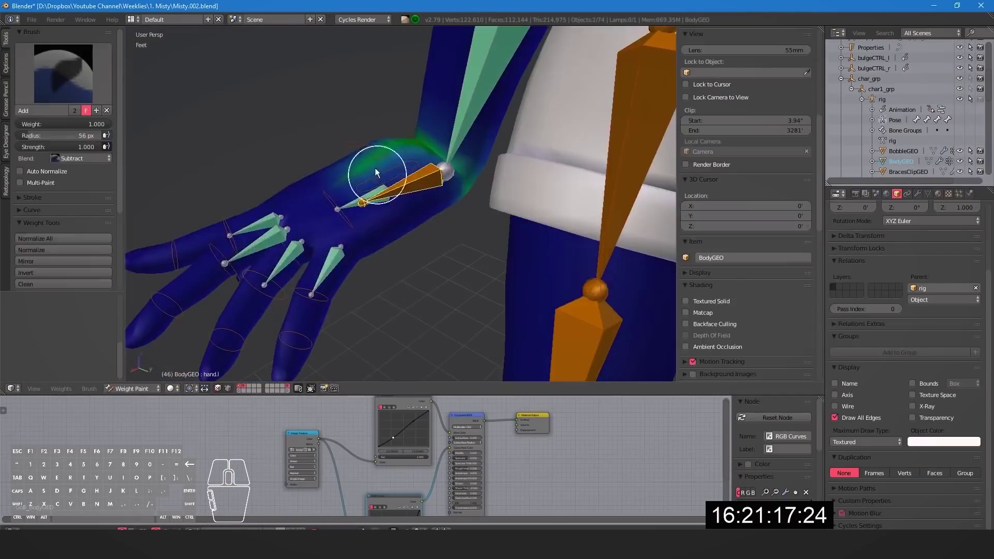
{"action": "middle_click_drag", "start_coordinate": [377, 166], "coordinate": [284, 222]}
{"action": "mouse_move", "coordinate": [151, 166]}
{"action": "middle_mouse_down"}
{"action": "mouse_move", "coordinate": [444, 178]}
{"action": "mouse_move", "coordinate": [373, 238]}
{"action": "middle_mouse_up"}
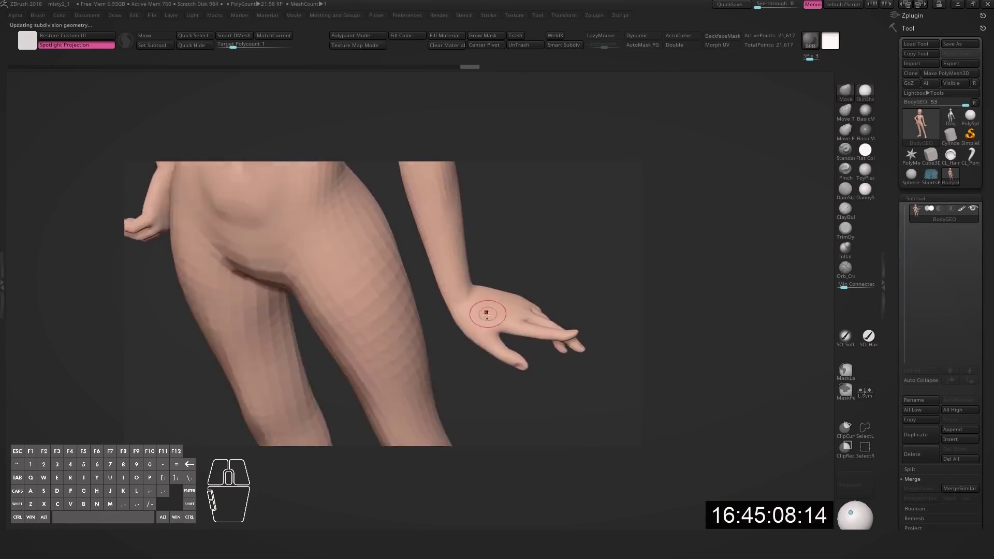
{"action": "left_click_drag", "start_coordinate": [483, 311], "coordinate": [393, 243]}
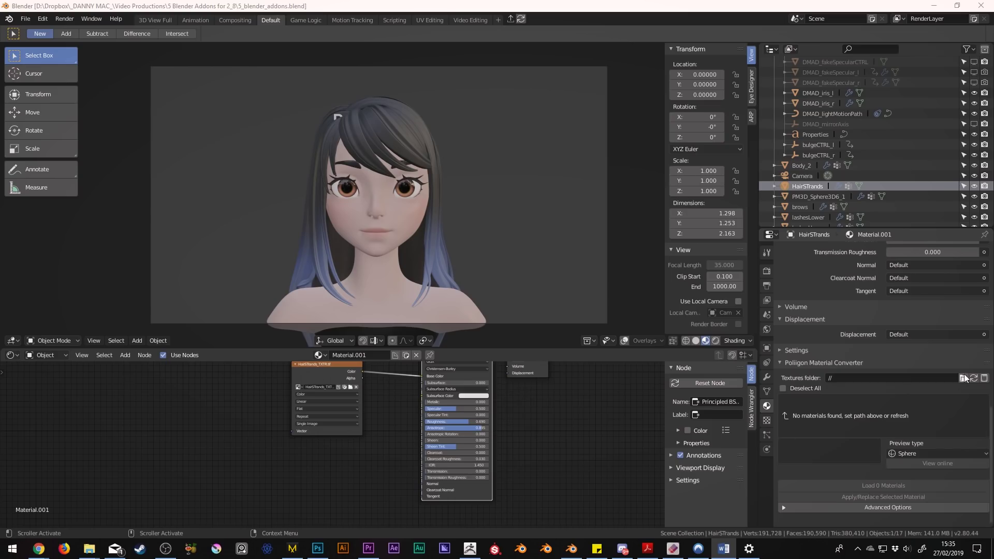
In Poliigon Material Converter, set the Textures folder as the texture source.
{"action": "left_click", "coordinate": [962, 378]}
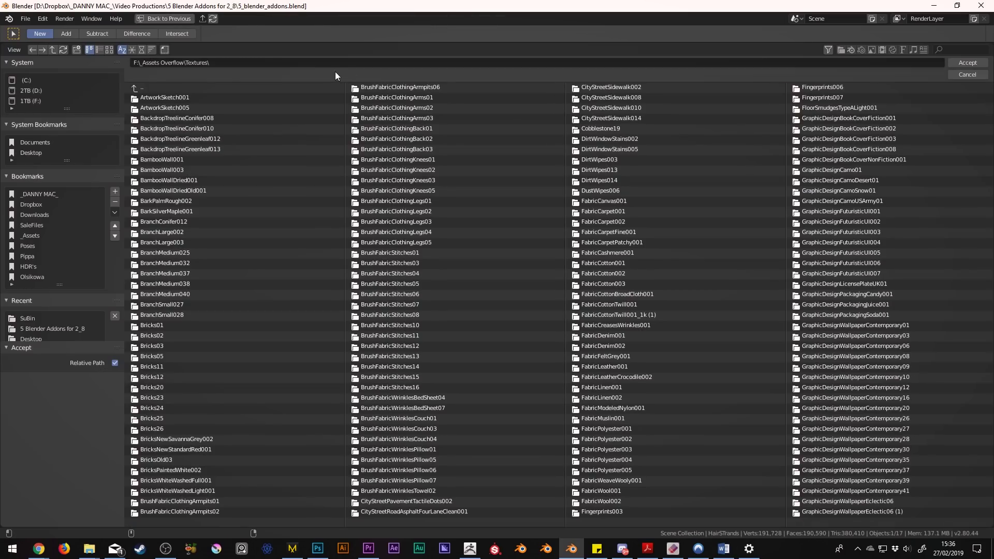
{"action": "left_click", "coordinate": [960, 62]}
{"action": "scroll", "coordinate": [813, 271], "scroll_direction": "down", "scroll_amount": 4}
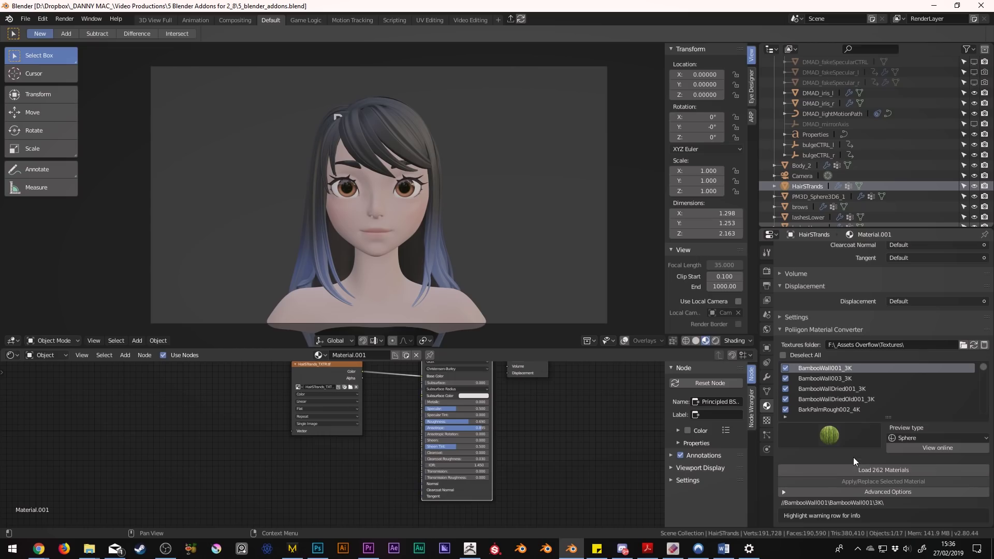
Load only FabricWool001_3K as a material and fit the new node tree in view.
{"action": "left_click", "coordinate": [828, 434]}
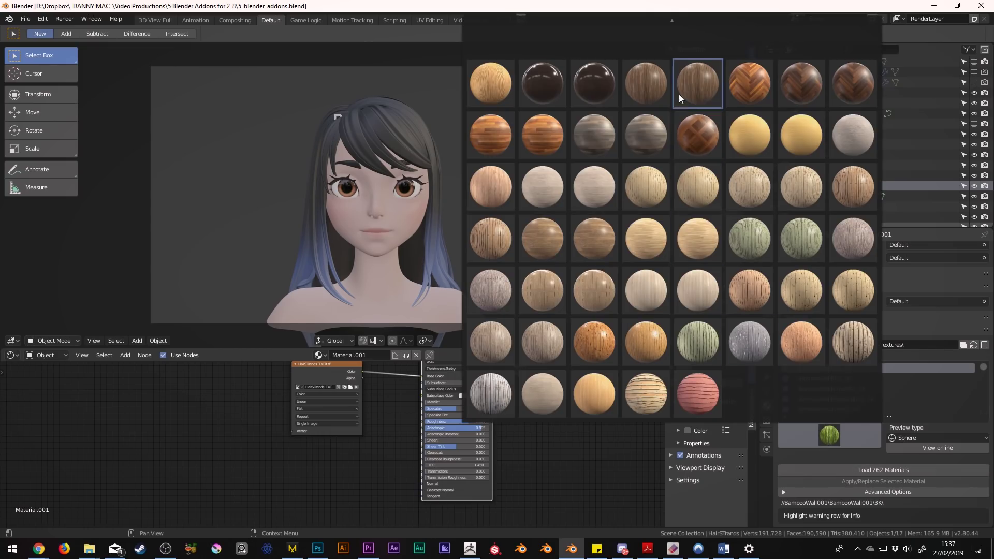
{"action": "mouse_move", "coordinate": [675, 20]}
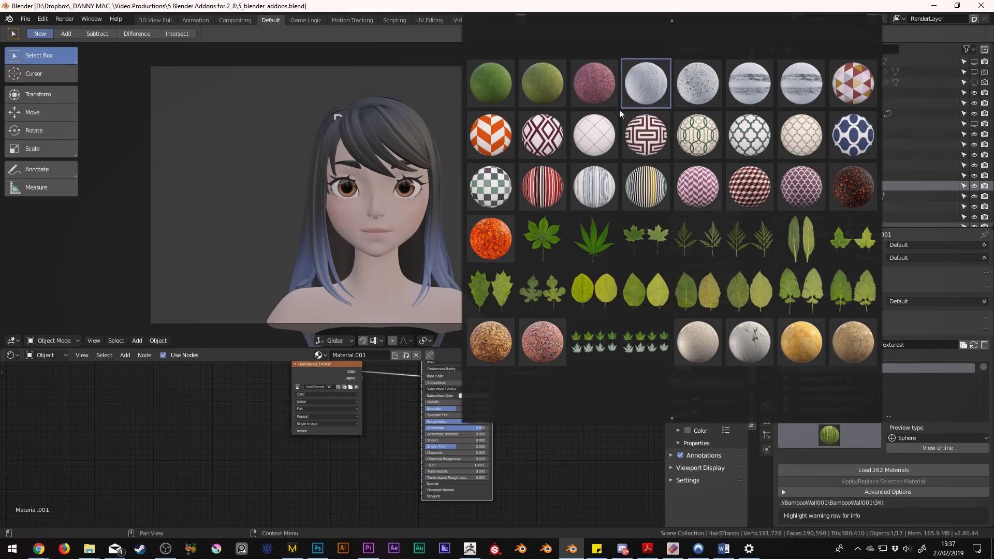
{"action": "left_click", "coordinate": [536, 136]}
{"action": "scroll", "coordinate": [797, 392], "scroll_direction": "up", "scroll_amount": 4}
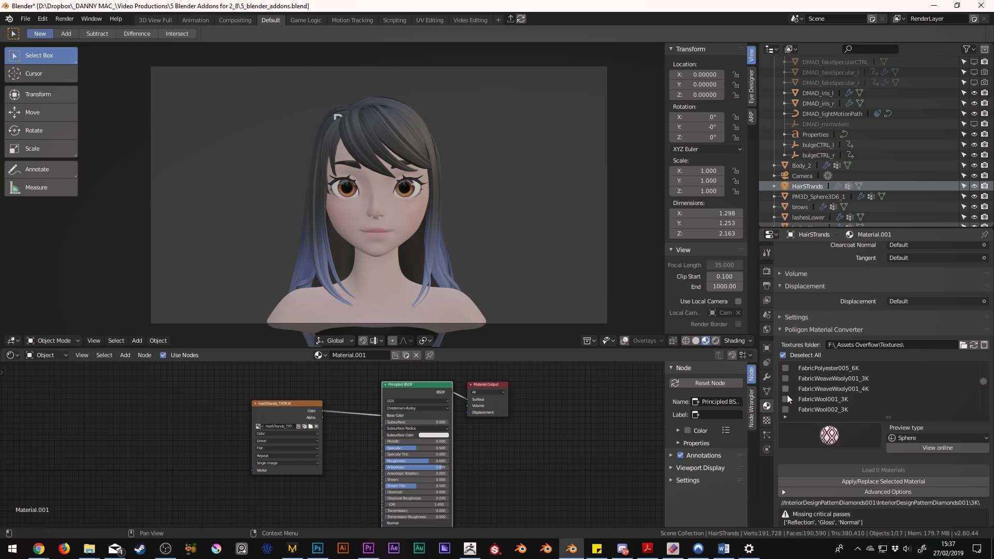
{"action": "left_click", "coordinate": [785, 399]}
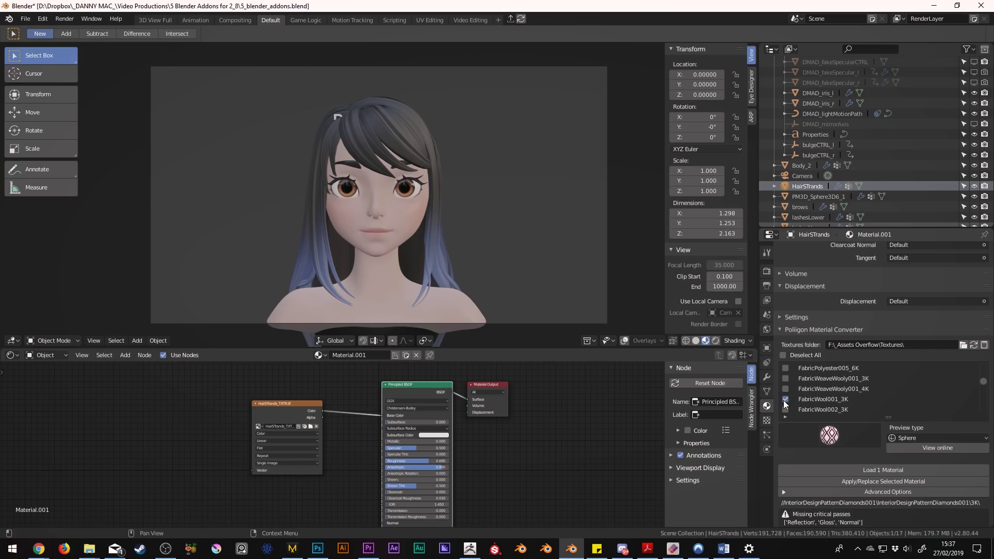
{"action": "left_click", "coordinate": [802, 468]}
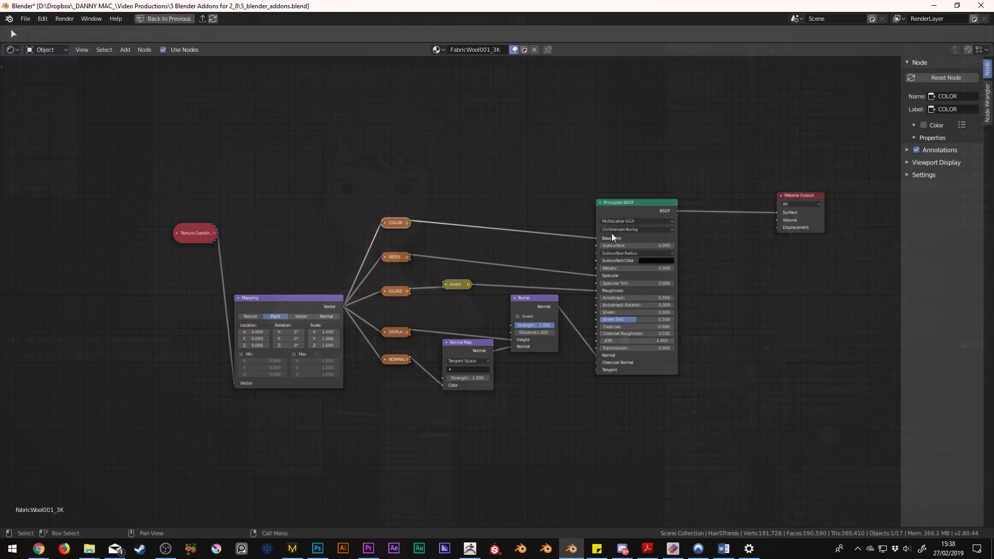
{"action": "key", "text": "Home"}
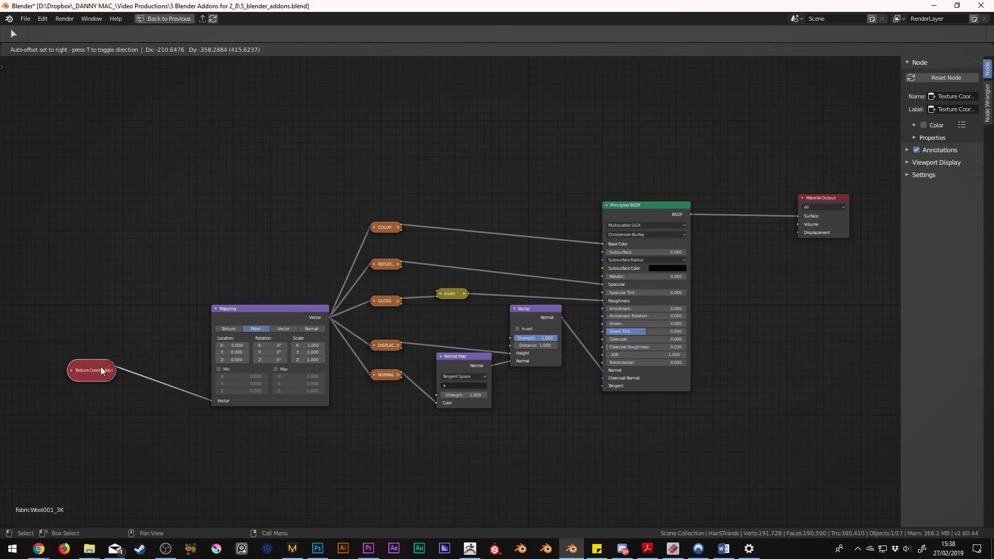
Inspect the COLOR texture node and move the Principled BSDF node further right.
{"action": "left_click", "coordinate": [374, 226]}
{"action": "left_click", "coordinate": [374, 228]}
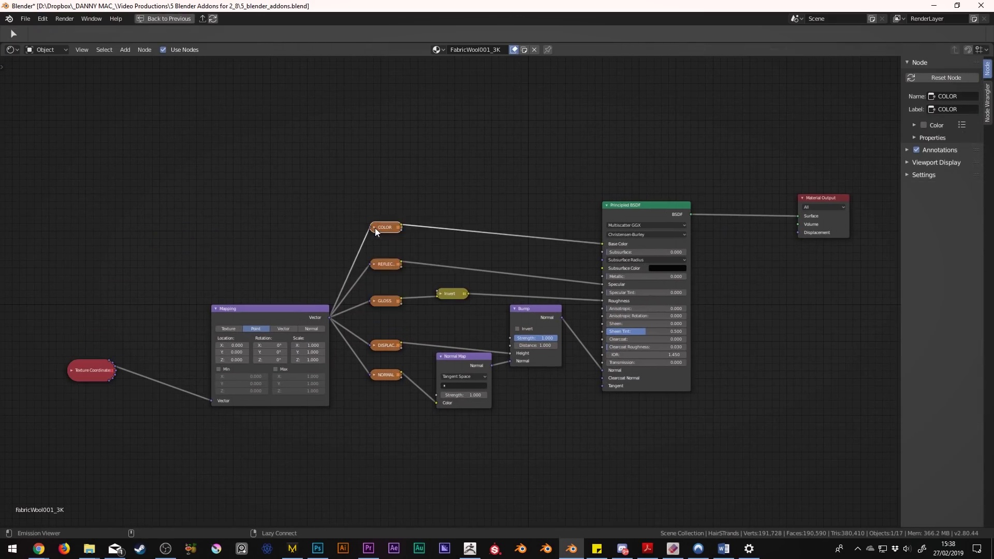
{"action": "left_click_drag", "start_coordinate": [642, 223], "coordinate": [663, 217]}
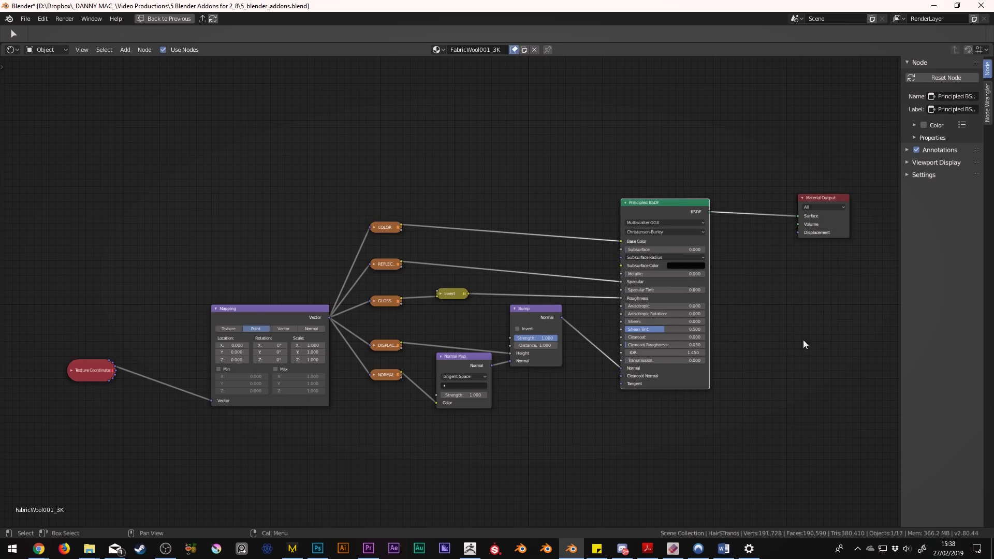
{"action": "middle_click_drag", "start_coordinate": [802, 339], "coordinate": [742, 308]}
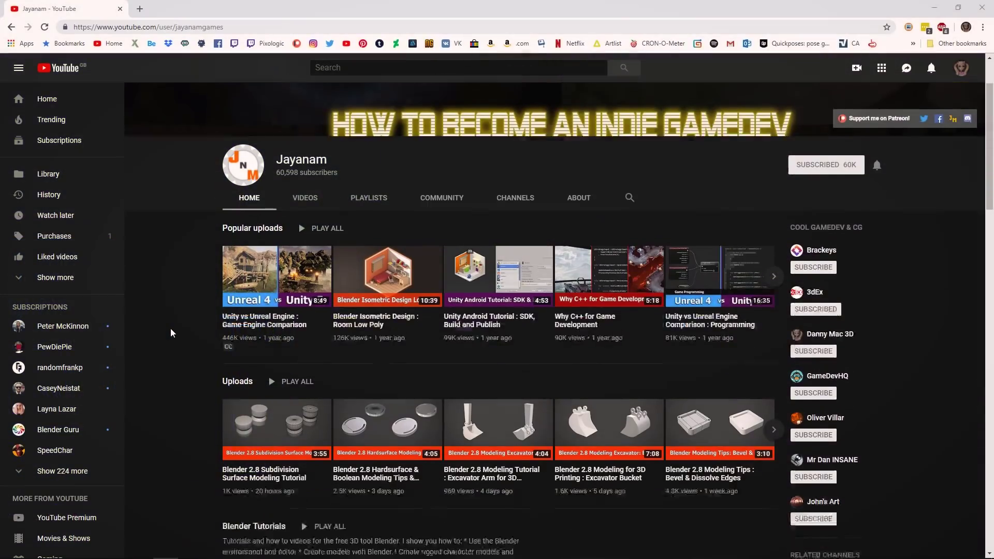
Show the channel's VIDEOS tab and scroll through the grid of uploads.
{"action": "scroll", "coordinate": [171, 329], "scroll_direction": "down", "scroll_amount": 1}
{"action": "scroll", "coordinate": [173, 331], "scroll_direction": "up", "scroll_amount": 2}
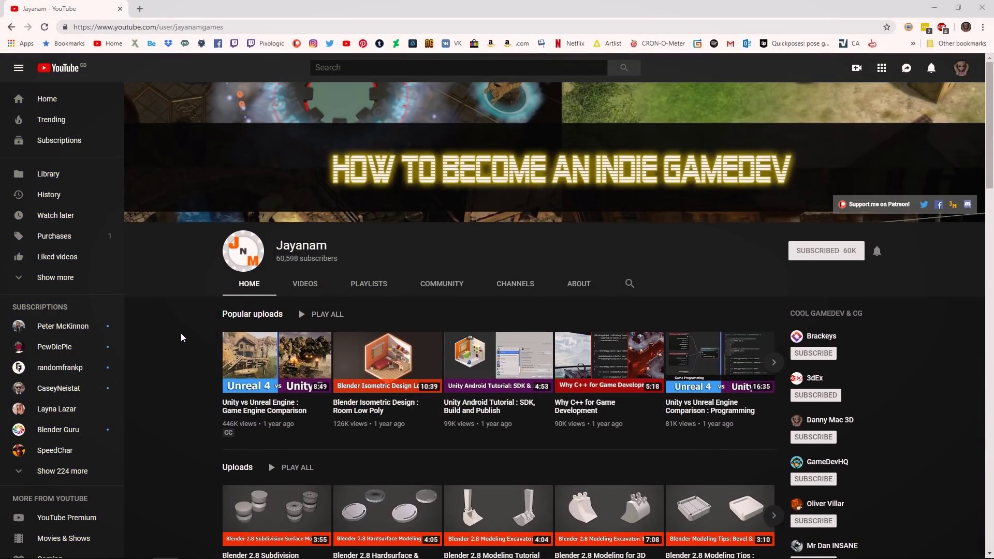
{"action": "scroll", "coordinate": [175, 330], "scroll_direction": "down", "scroll_amount": 1}
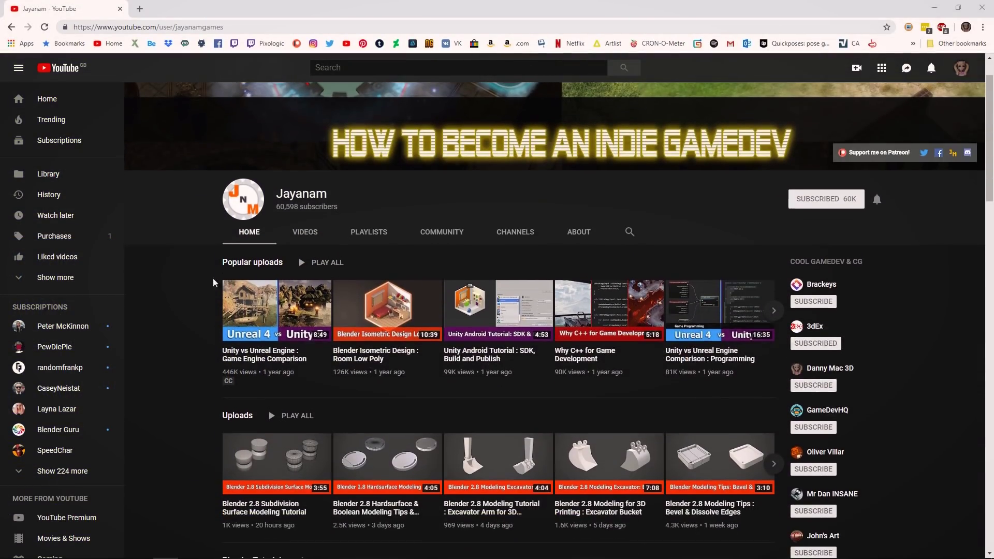
{"action": "left_click", "coordinate": [311, 236]}
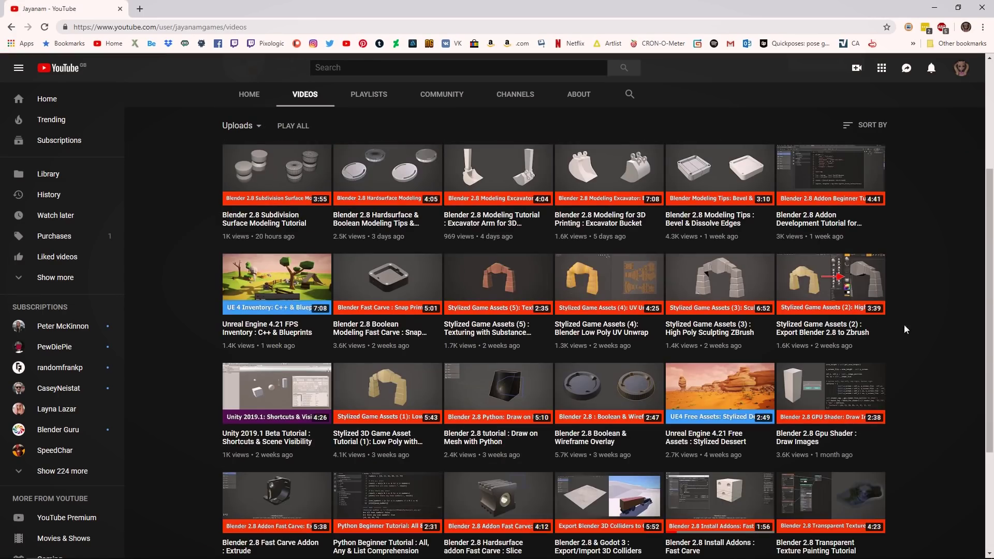
{"action": "scroll", "coordinate": [992, 332], "scroll_direction": "down", "scroll_amount": 4}
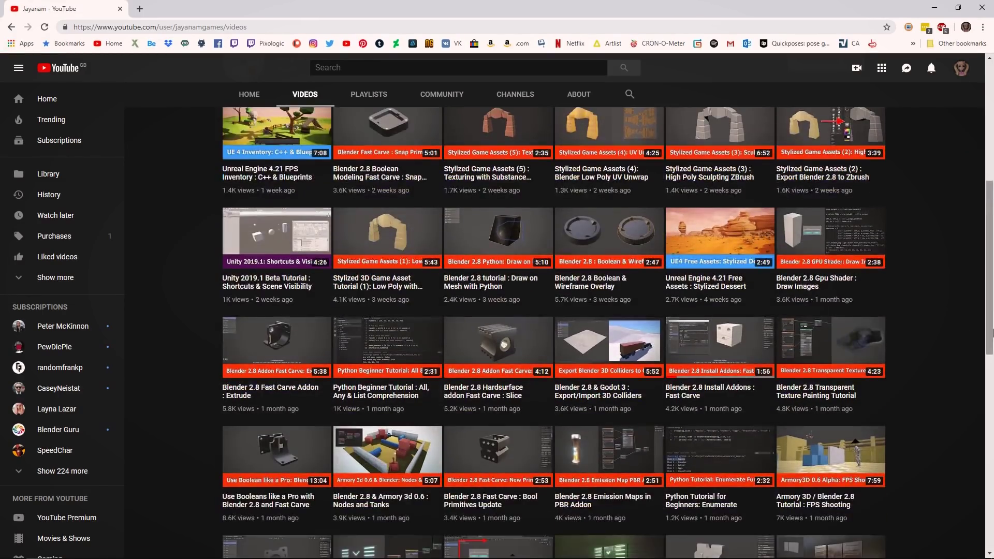
{"action": "scroll", "coordinate": [992, 332], "scroll_direction": "down", "scroll_amount": 3}
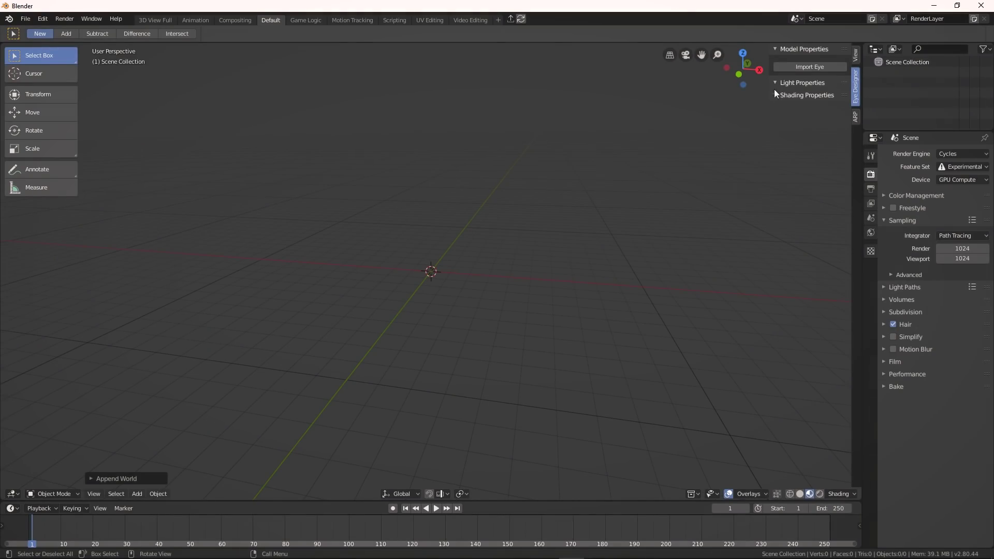
Import a pair of Eye Designer eyes and view them in Rendered shading.
{"action": "left_click", "coordinate": [810, 66]}
{"action": "key", "text": "z"}
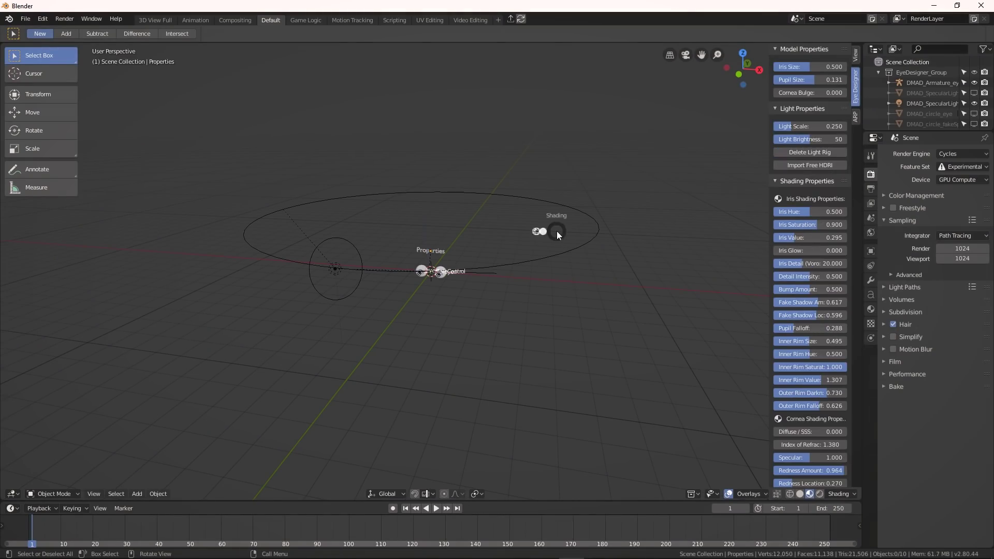
{"action": "key", "text": "Escape"}
{"action": "scroll", "coordinate": [511, 264], "scroll_direction": "up", "scroll_amount": 8}
{"action": "middle_click_drag", "start_coordinate": [517, 277], "coordinate": [525, 266]}
{"action": "key", "text": "z"}
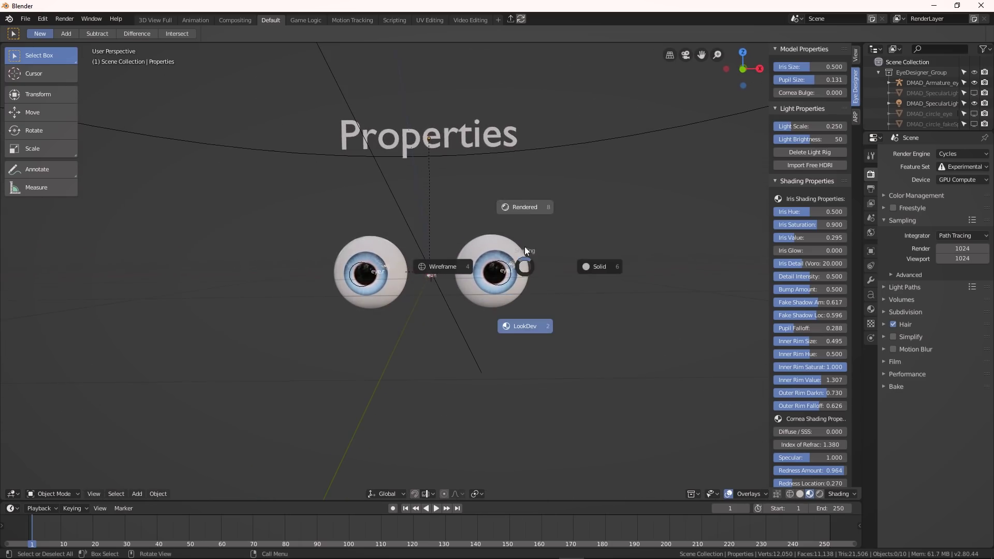
{"action": "left_click", "coordinate": [527, 209]}
{"action": "scroll", "coordinate": [675, 243], "scroll_direction": "up", "scroll_amount": 2}
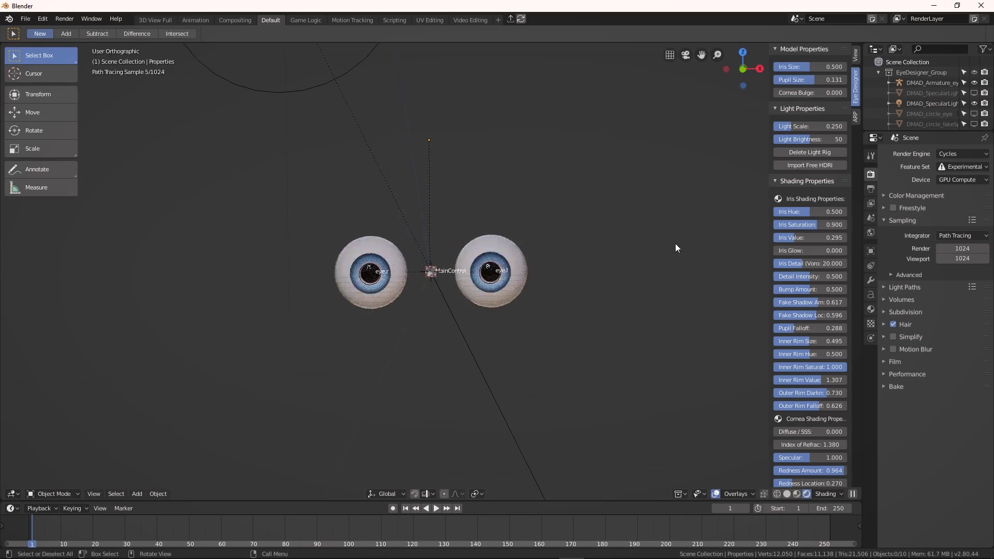
Hide overlays, switch the render engine to Eevee, and lower Iris Value to 0.206.
{"action": "key", "text": "shift+alt+z"}
{"action": "key", "text": "z"}
{"action": "key", "text": "Escape"}
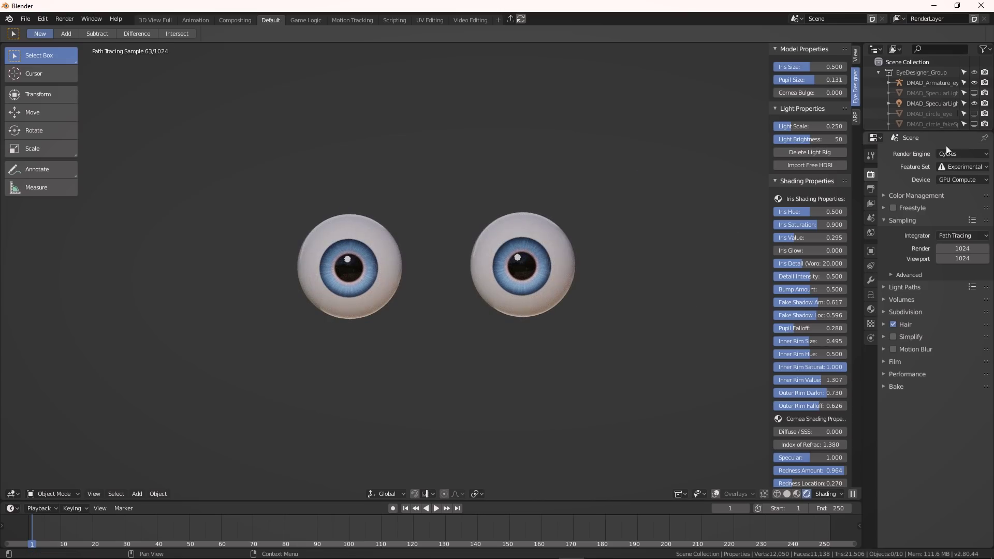
{"action": "left_click", "coordinate": [952, 143]}
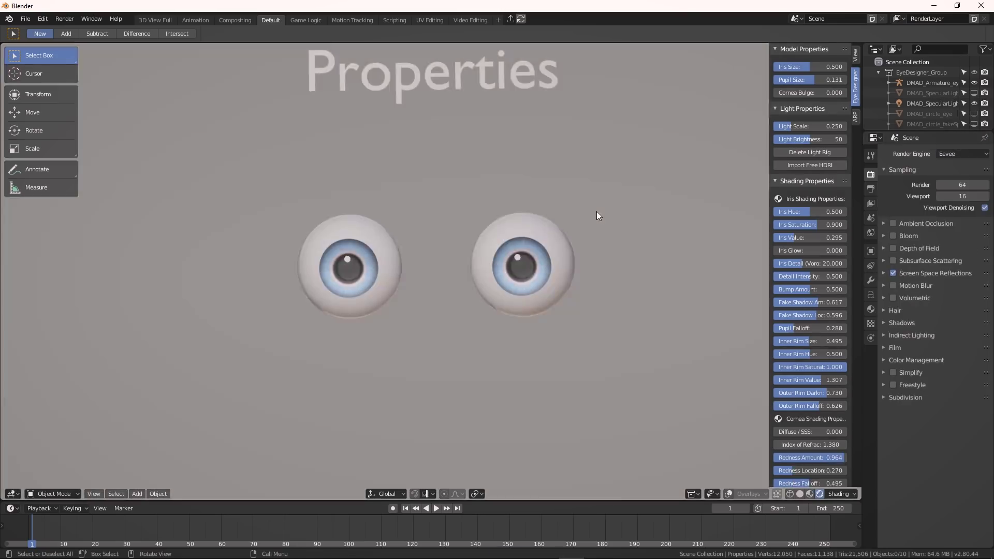
{"action": "scroll", "coordinate": [794, 236], "scroll_direction": "down", "scroll_amount": 1}
{"action": "left_click_drag", "start_coordinate": [793, 236], "coordinate": [790, 235]}
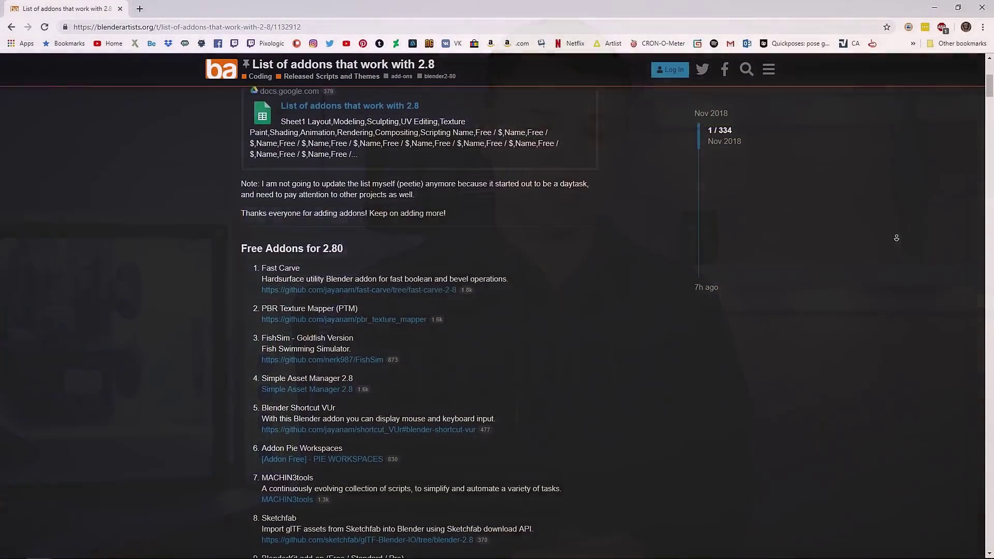
{"action": "scroll", "coordinate": [897, 238], "scroll_direction": "down", "scroll_amount": 2}
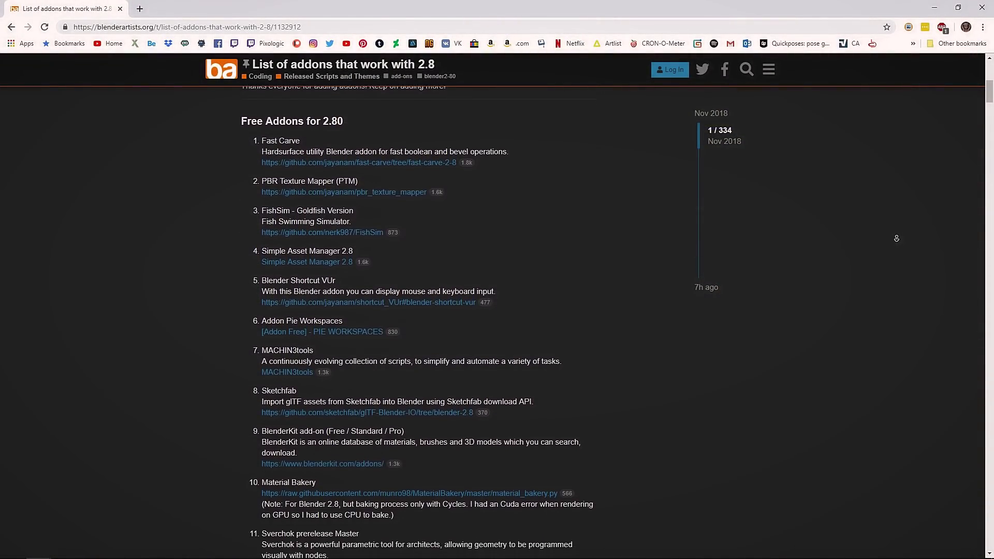
{"action": "scroll", "coordinate": [896, 238], "scroll_direction": "down", "scroll_amount": 1}
{"action": "scroll", "coordinate": [897, 238], "scroll_direction": "down", "scroll_amount": 2}
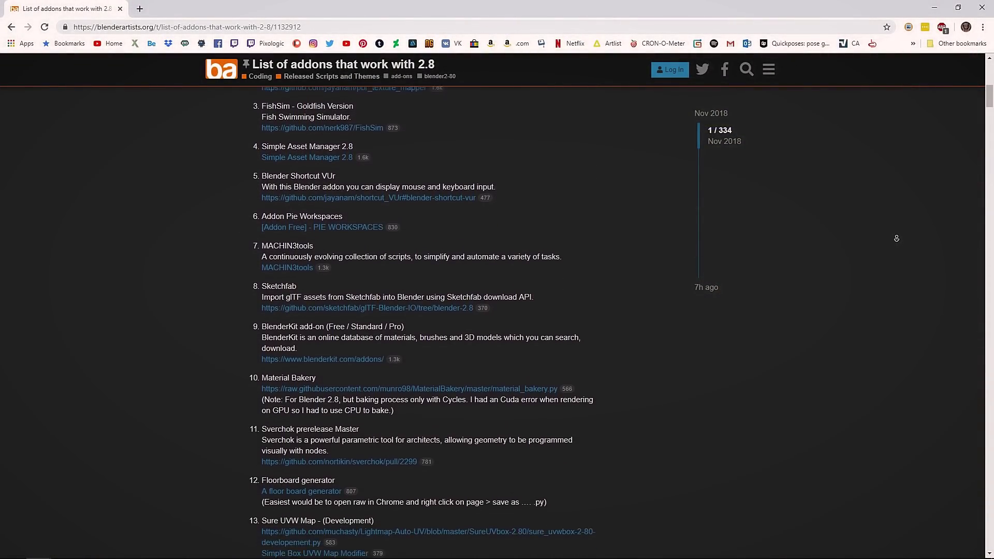
{"action": "scroll", "coordinate": [896, 238], "scroll_direction": "down", "scroll_amount": 1}
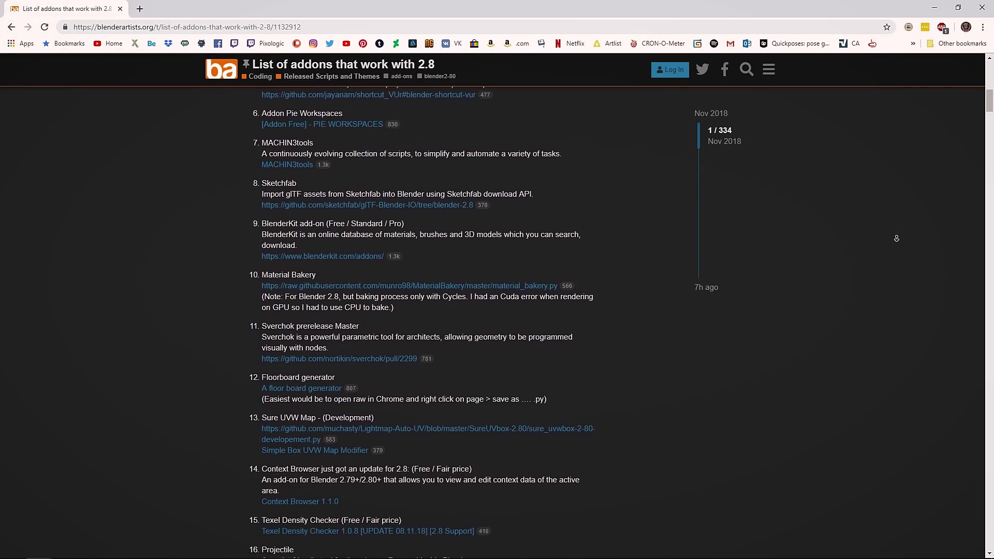
{"action": "scroll", "coordinate": [897, 238], "scroll_direction": "down", "scroll_amount": 2}
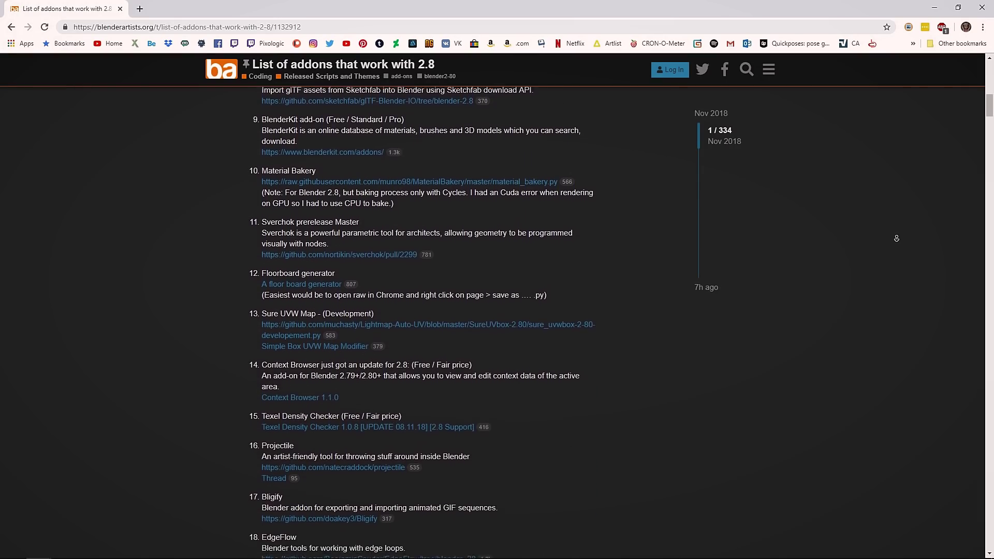